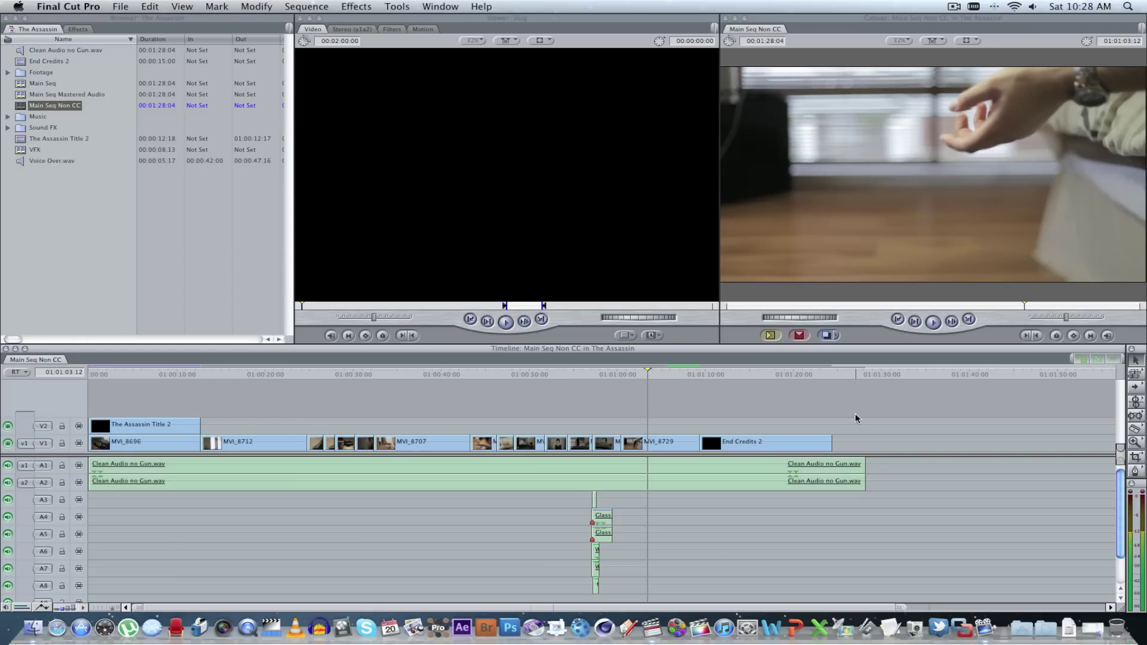
Send the Main Seq Non CC sequence to Color as a project named Color Correction 1.
left_click(772, 374)
mouse_move(435, 375)
left_mouse_down()
mouse_move(214, 373)
mouse_move(443, 374)
left_mouse_up()
left_click_drag(635, 372, 176, 389)
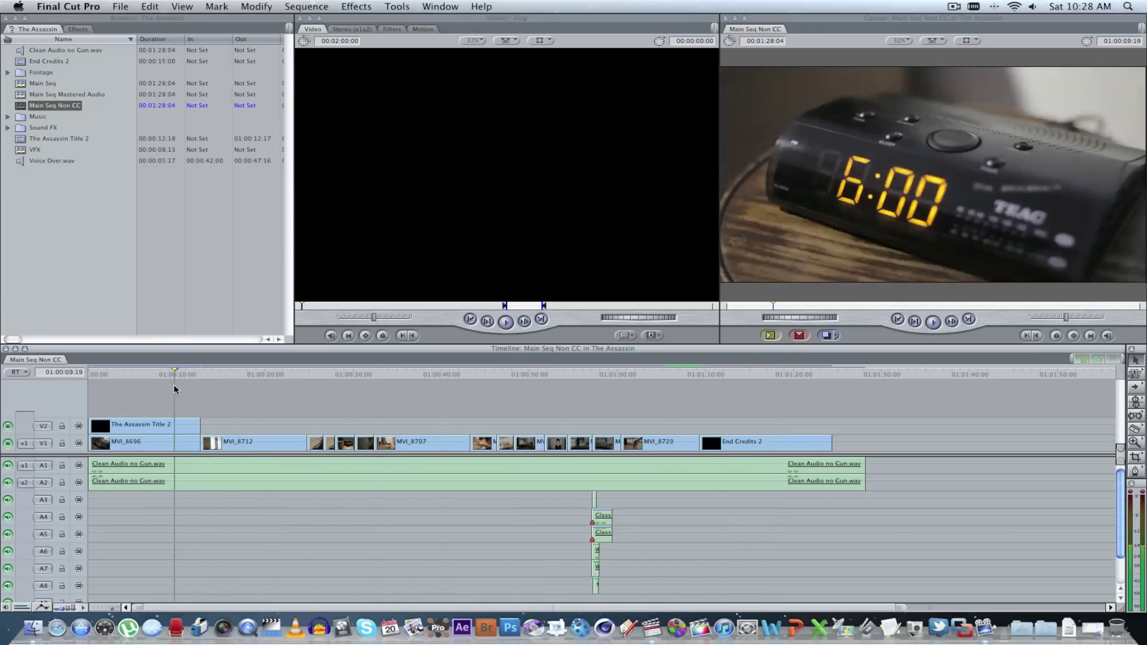
left_click(280, 374)
left_click_drag(282, 374, 282, 374)
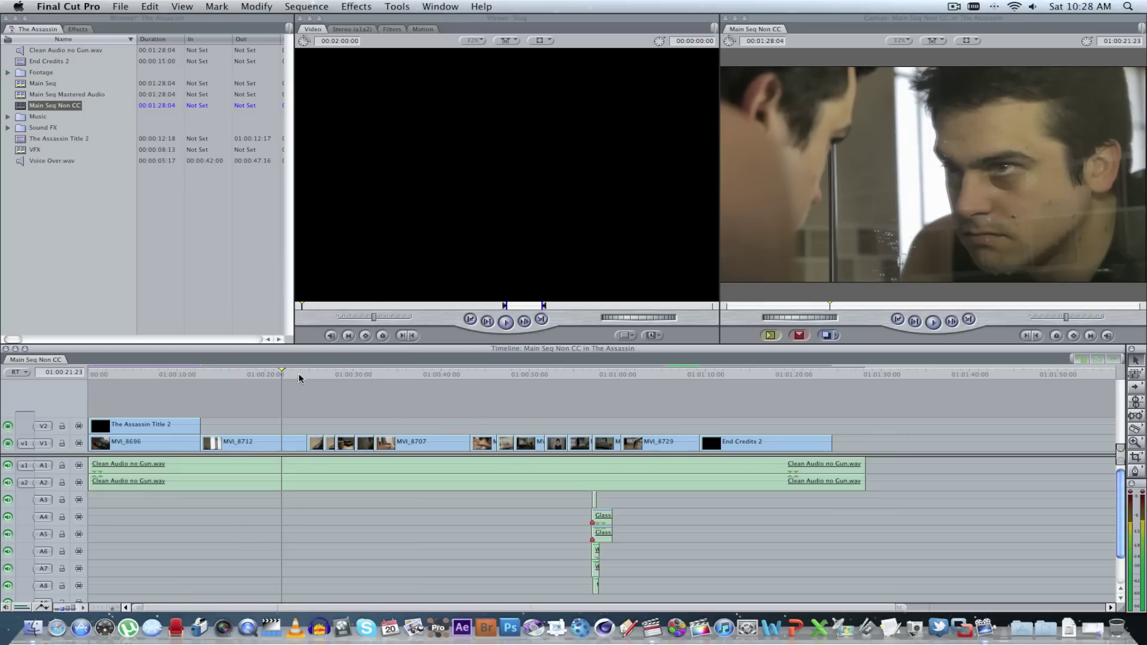
left_click(120, 6)
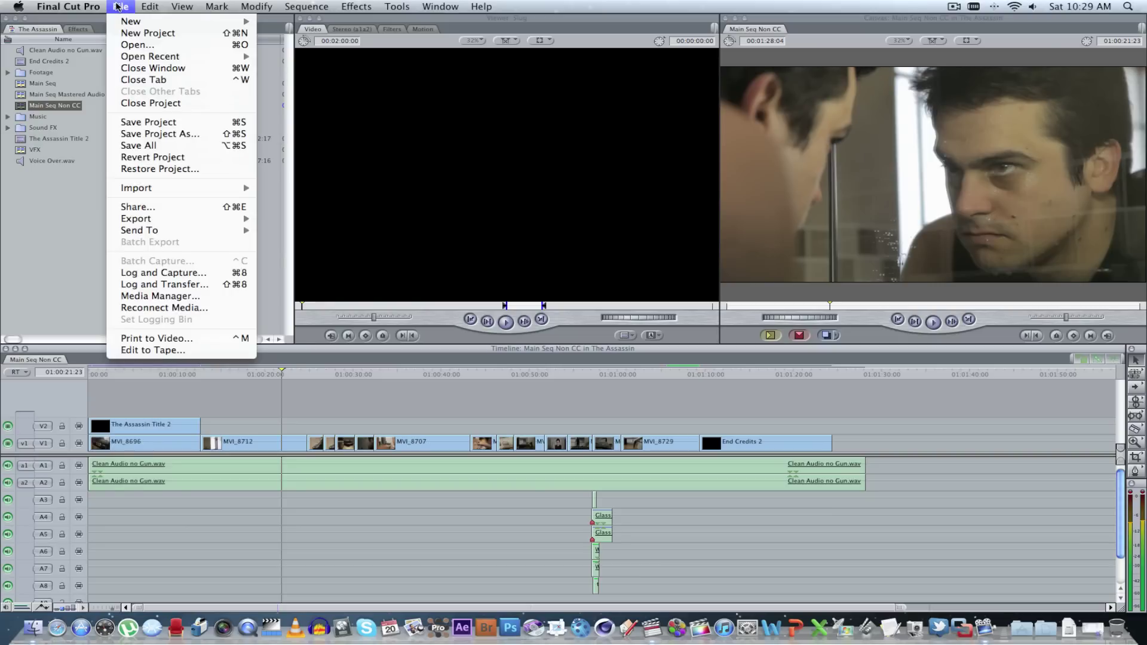
mouse_move(177, 232)
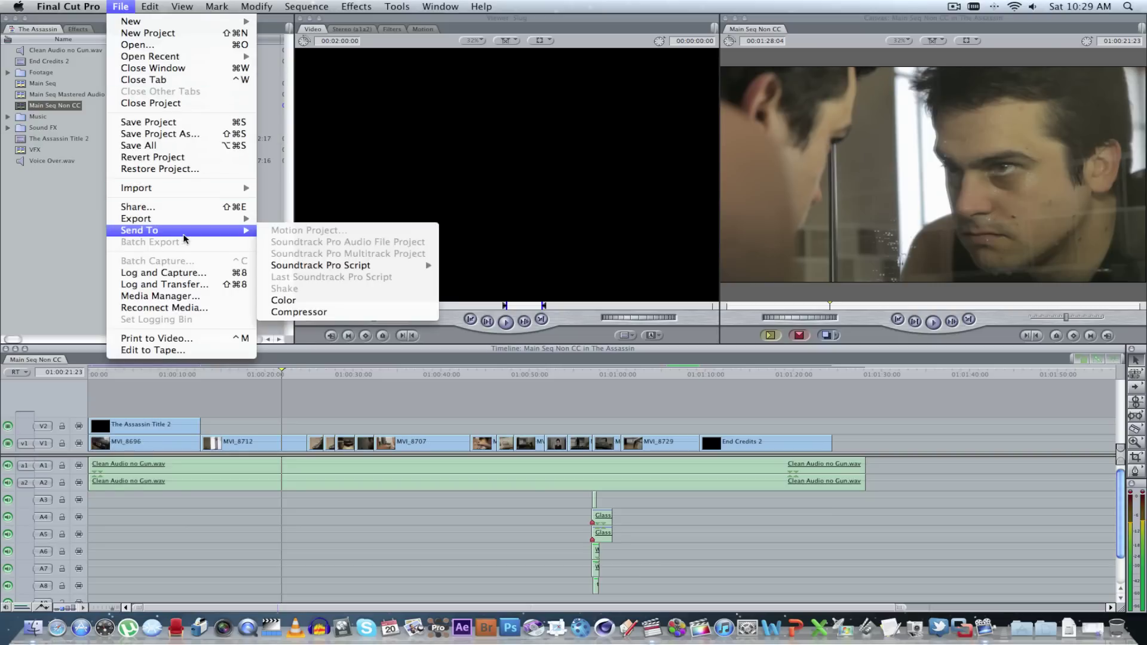
left_click(309, 306)
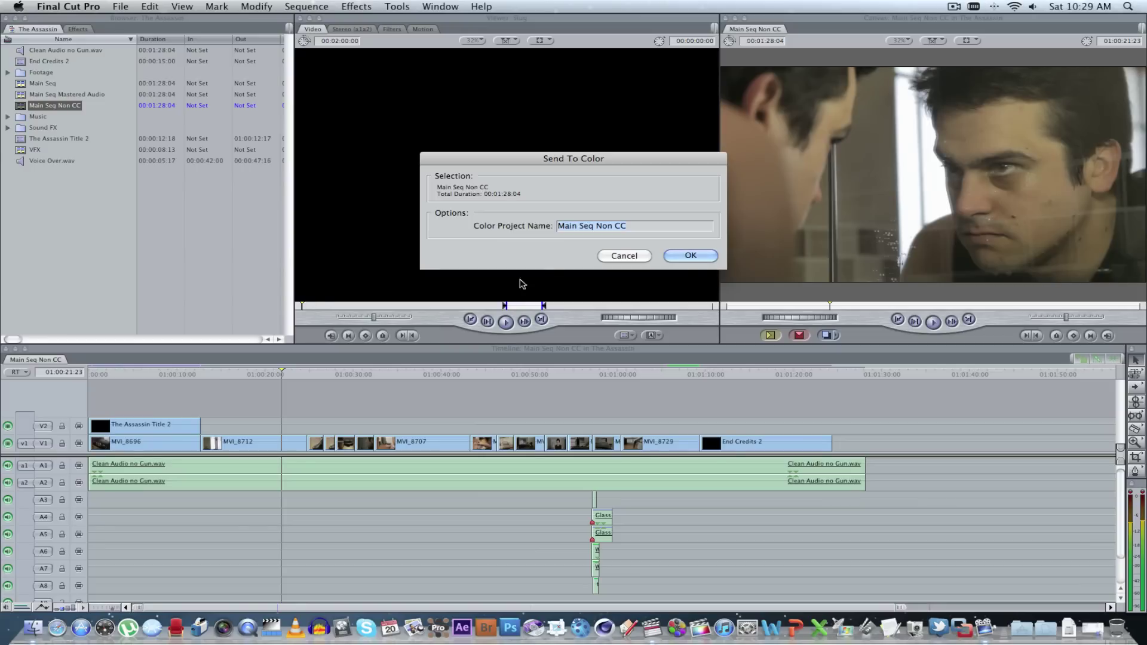
left_click(647, 228)
type("Color Correction 1")
key("Return")
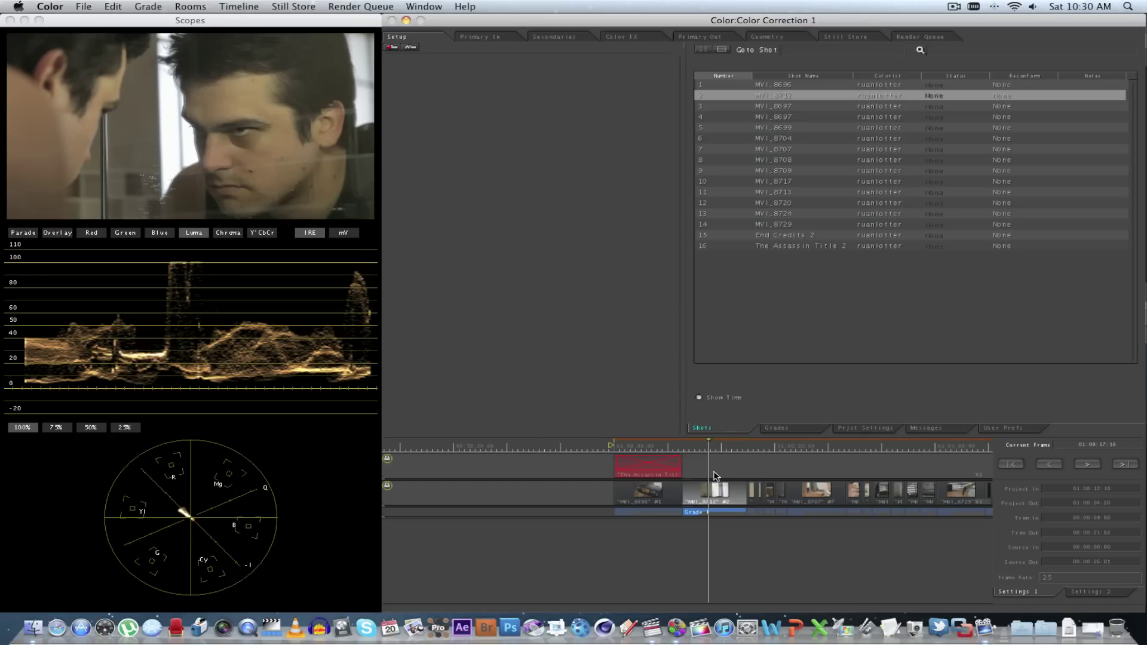
Grade shot MVI_8712 with green-tinted shadows and brighter, pink-tinted highlights, and save the primary correction as Preset1.
left_click(482, 38)
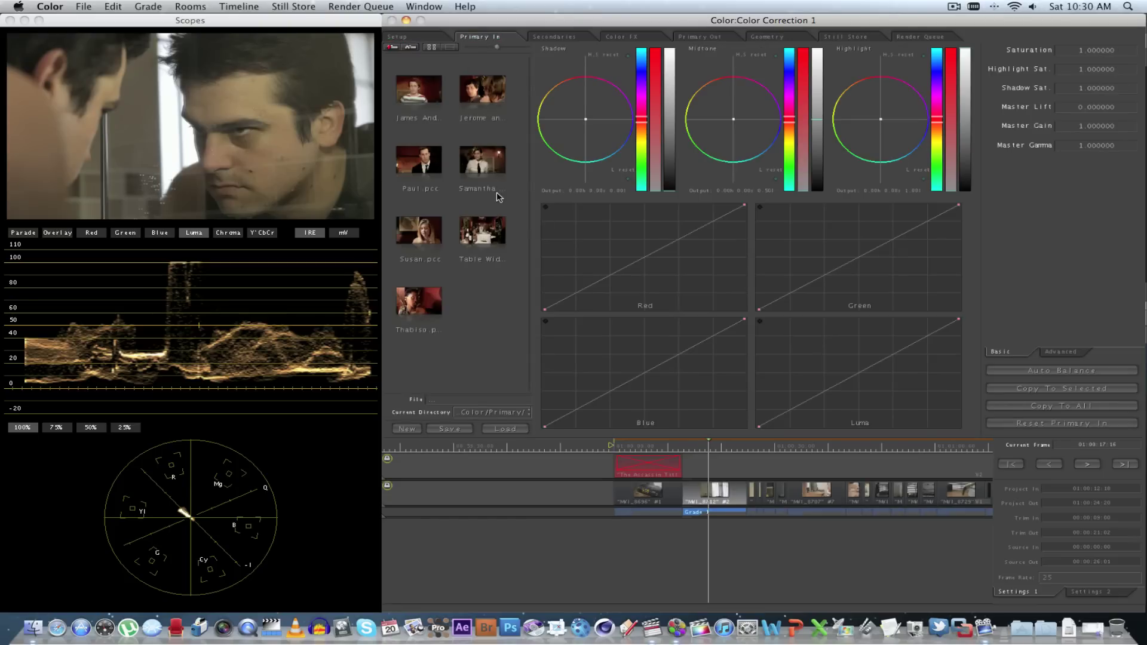
left_click(555, 39)
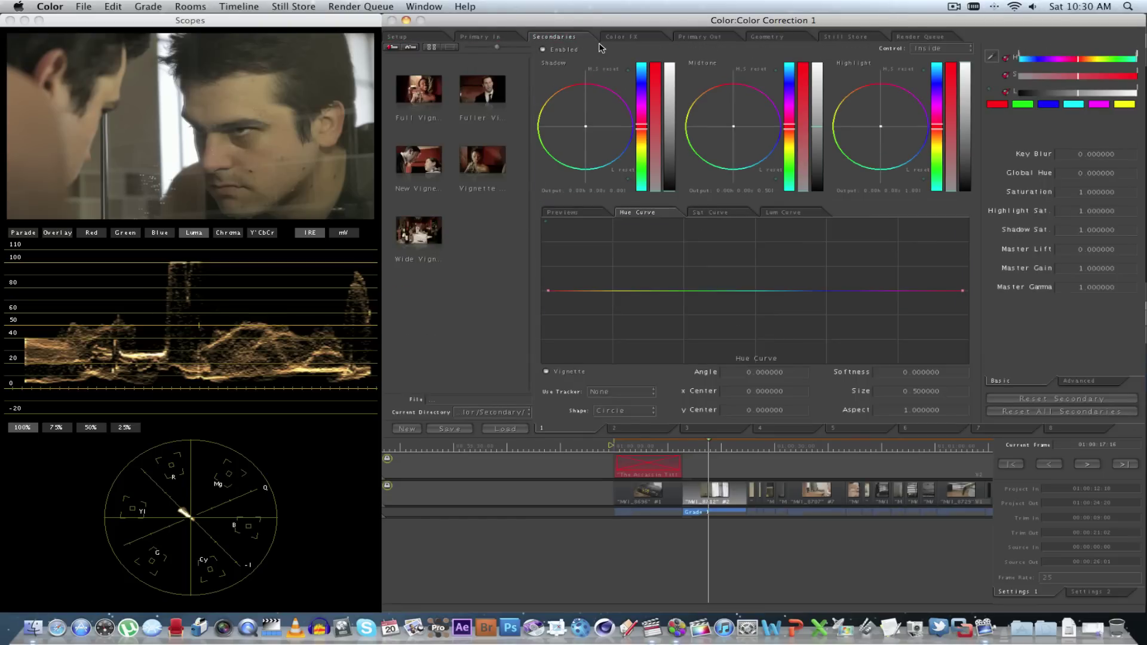
left_click(492, 38)
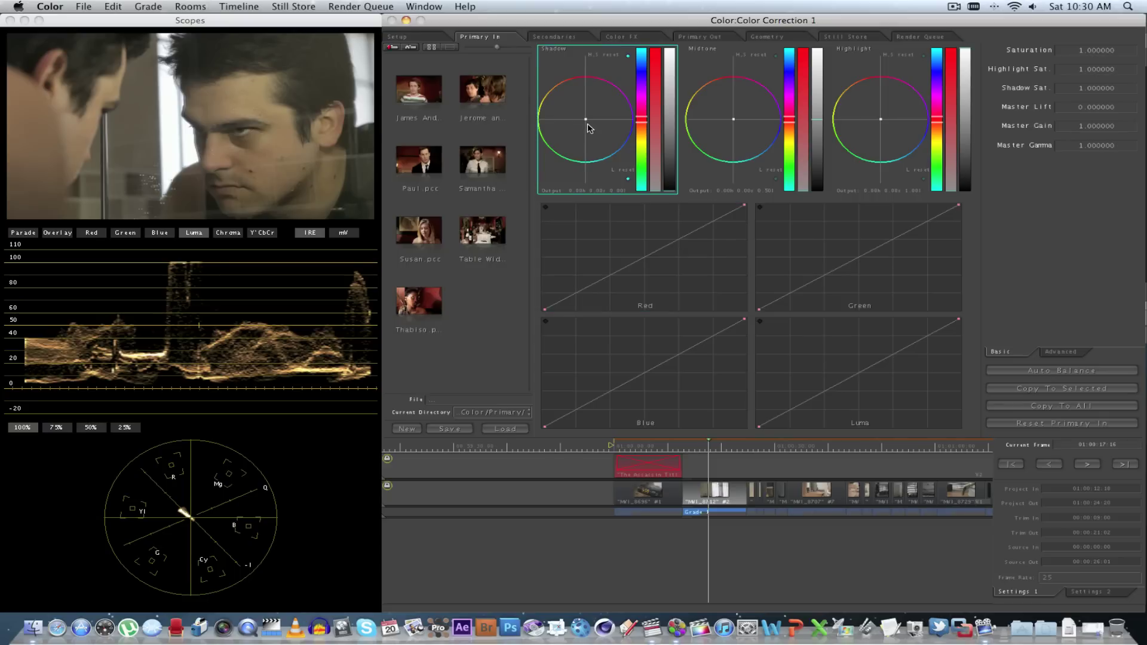
left_click_drag(587, 123, 586, 119)
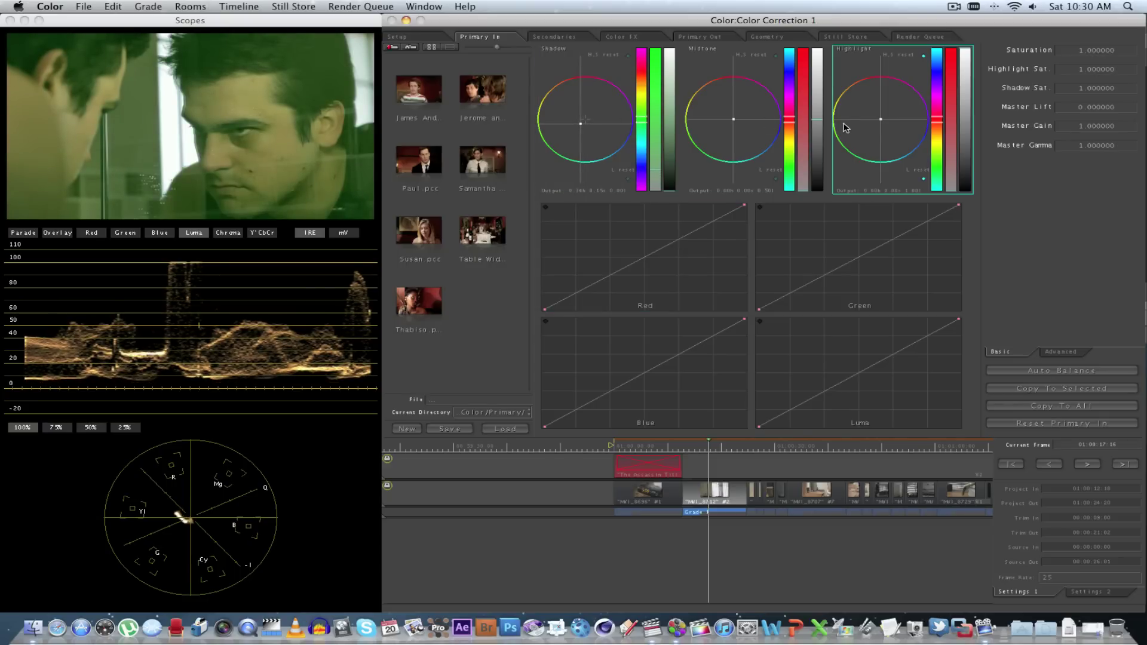
left_click_drag(884, 124, 883, 109)
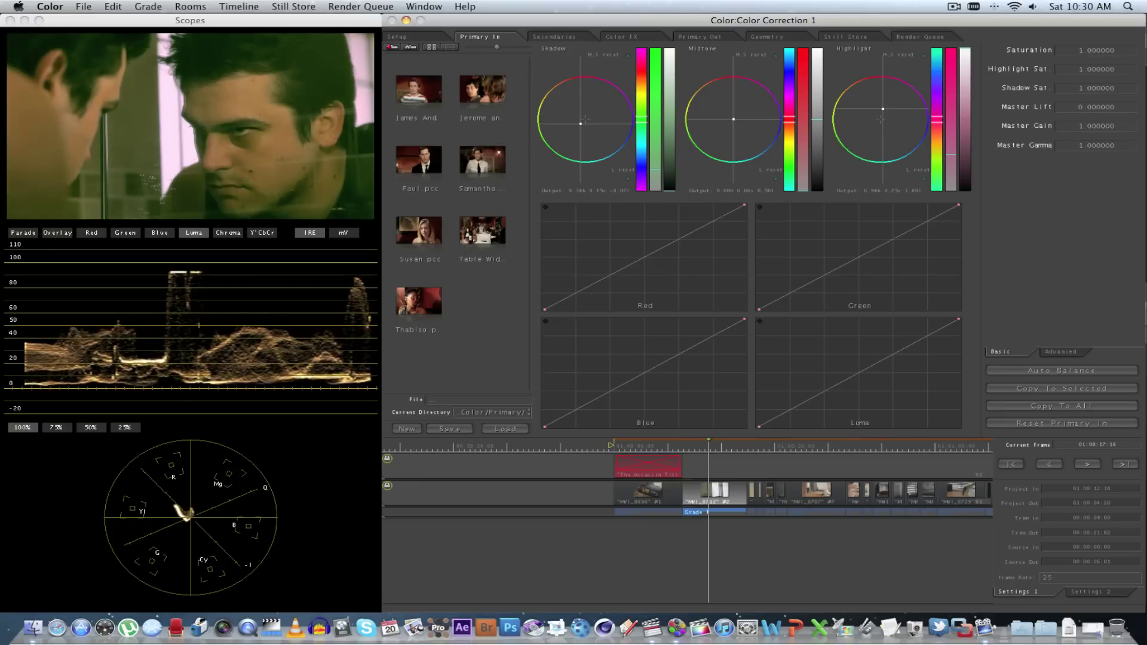
left_click_drag(966, 131, 966, 117)
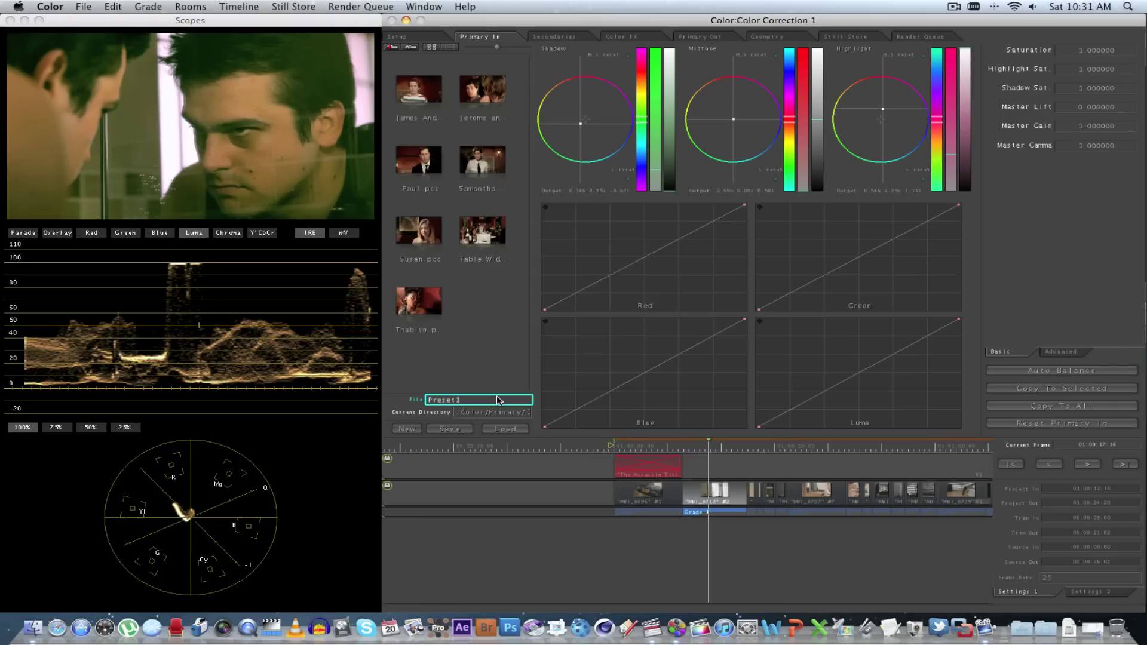
left_click(451, 430)
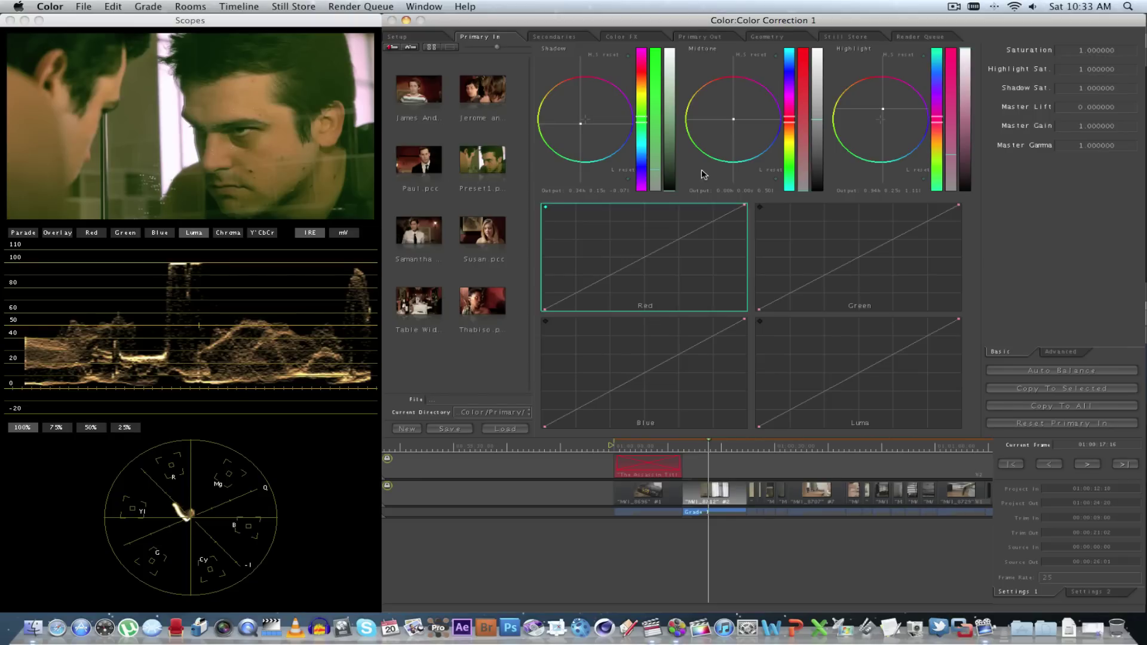
Enable a circular vignette in the first secondary and darken the area outside it with a Master Gain of about 0.665.
left_click(546, 37)
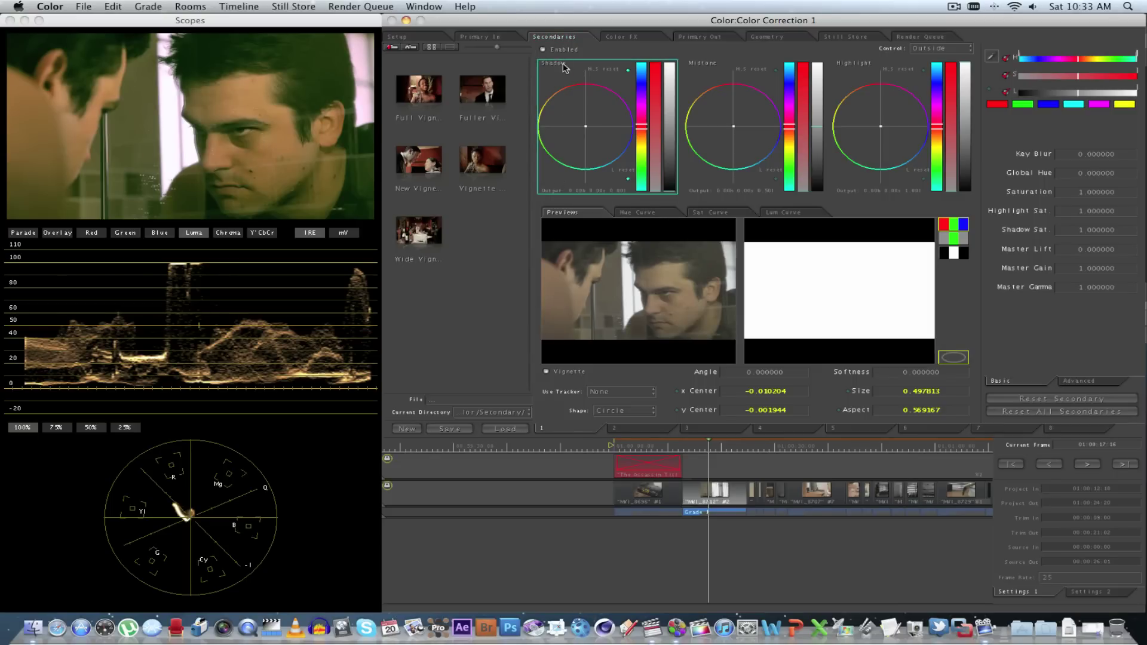
left_click(548, 373)
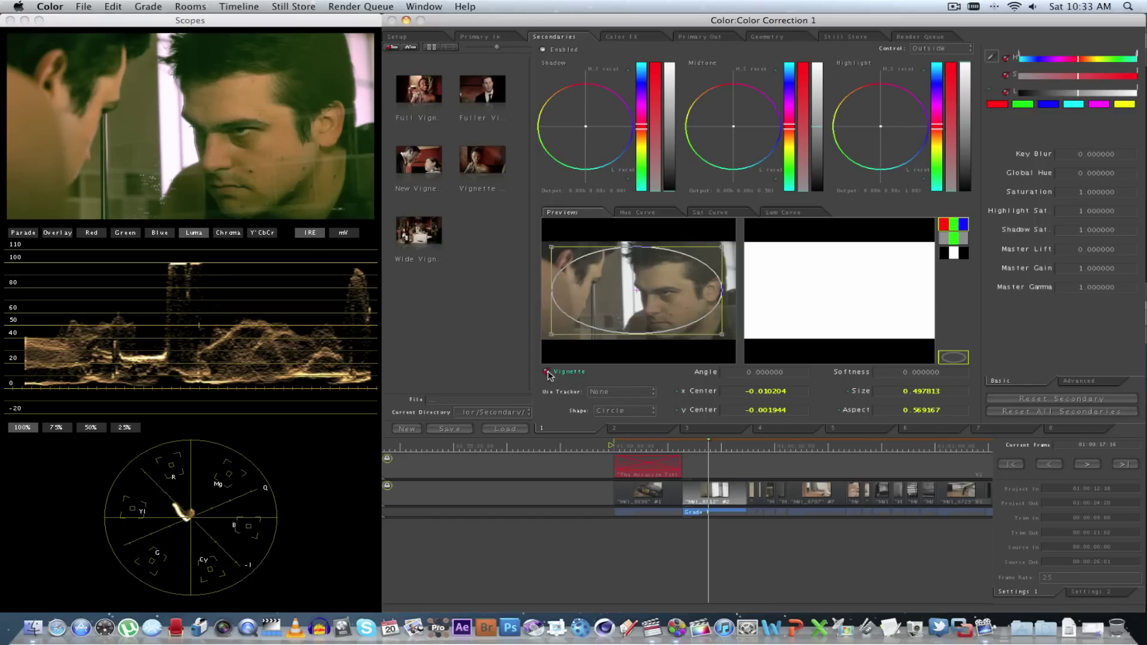
left_click(932, 49)
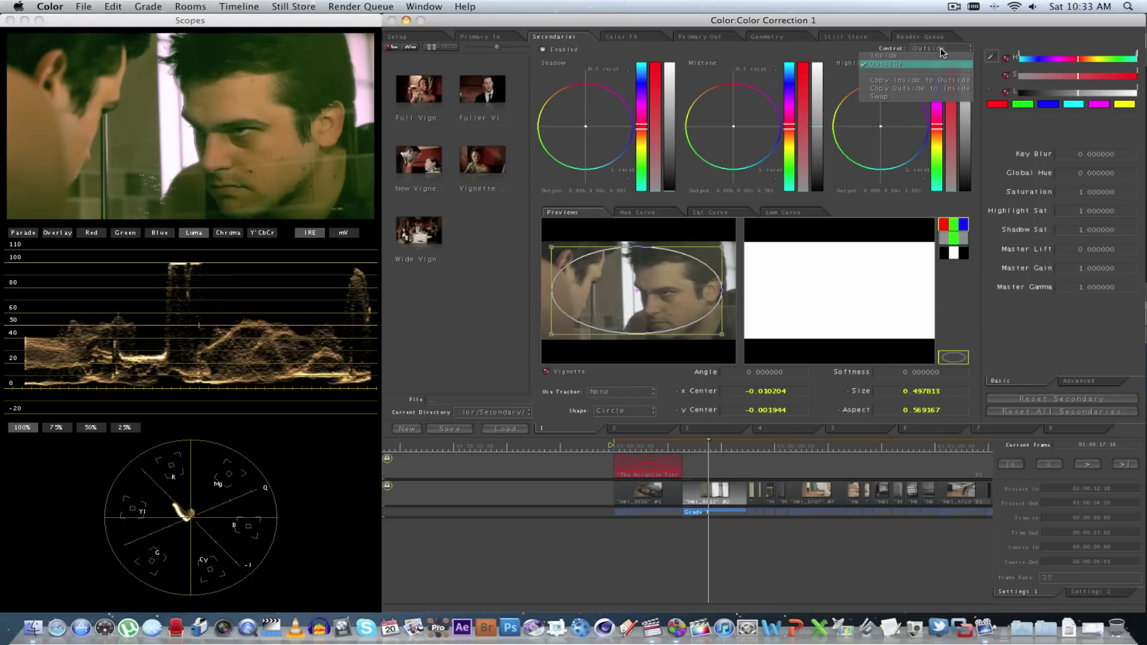
left_click(892, 69)
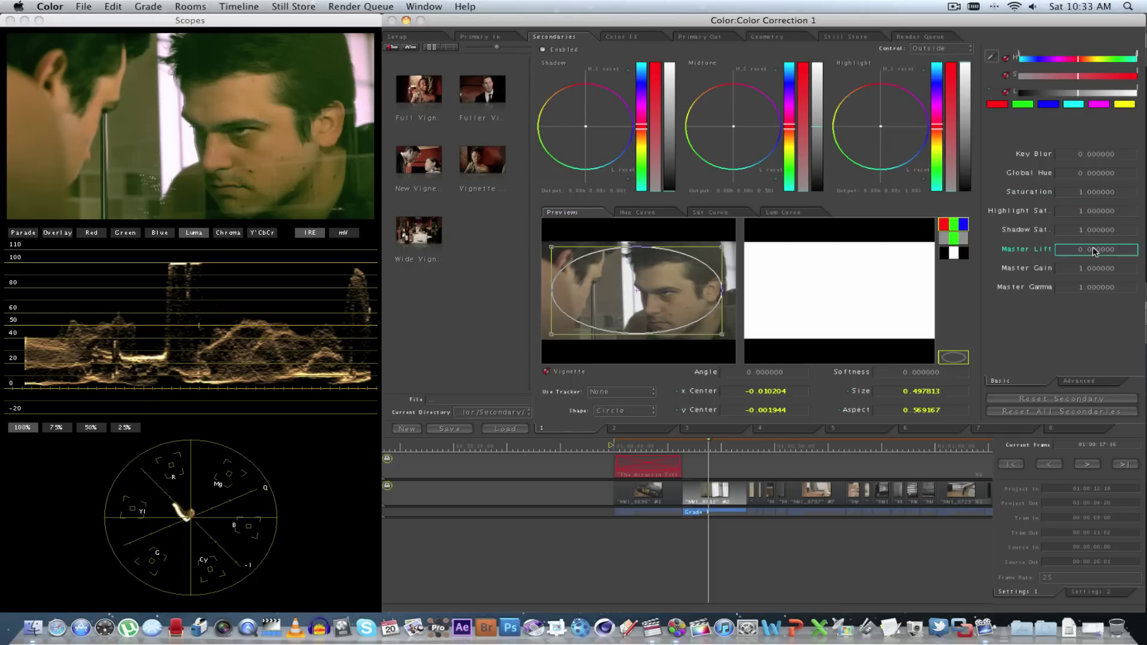
left_click_drag(1098, 272, 1098, 272)
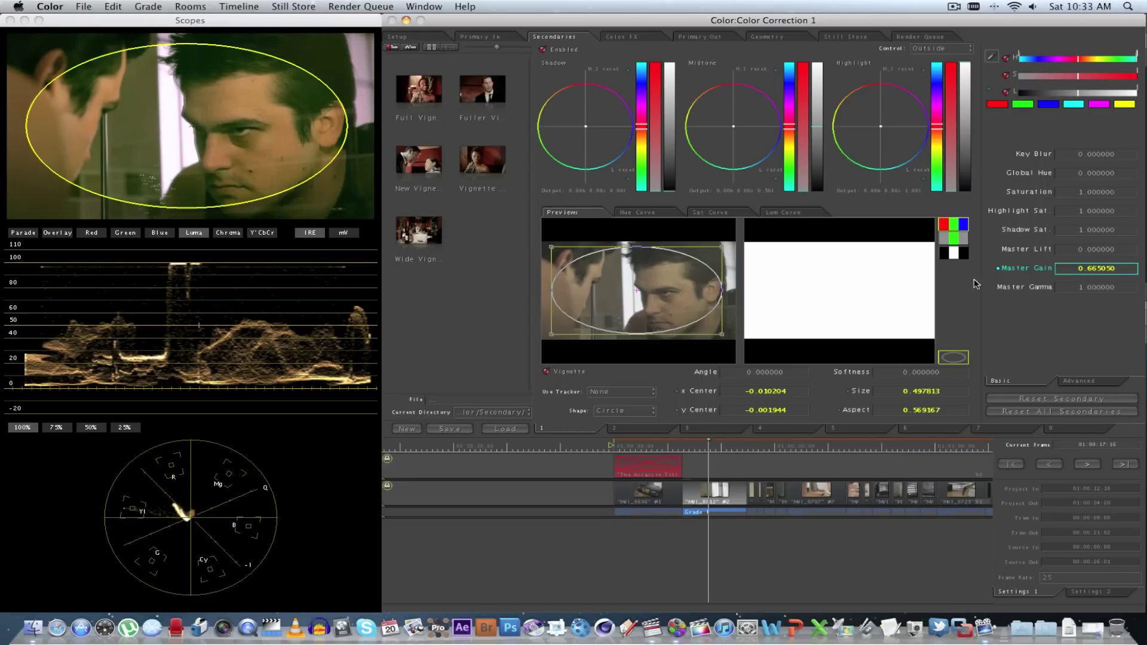
Hide the vignette outline in the image preview and set the vignette's softness to about 0.13.
left_click(953, 359)
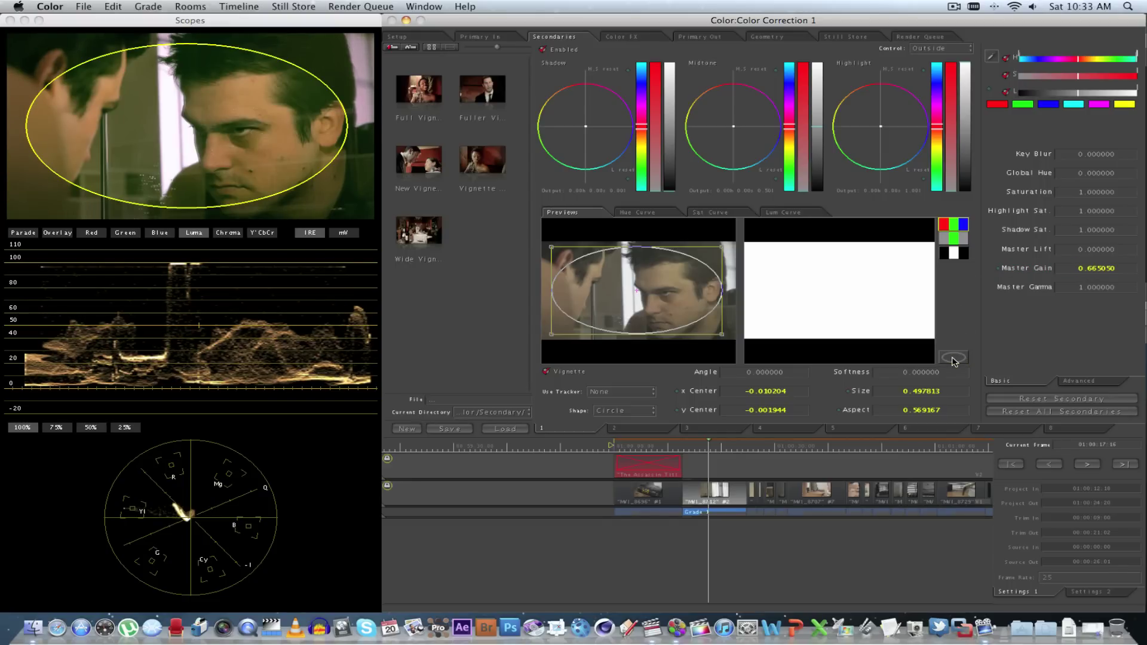
left_click(953, 359)
left_click(953, 358)
left_click(953, 359)
left_click(953, 359)
left_click(953, 359)
left_click(953, 359)
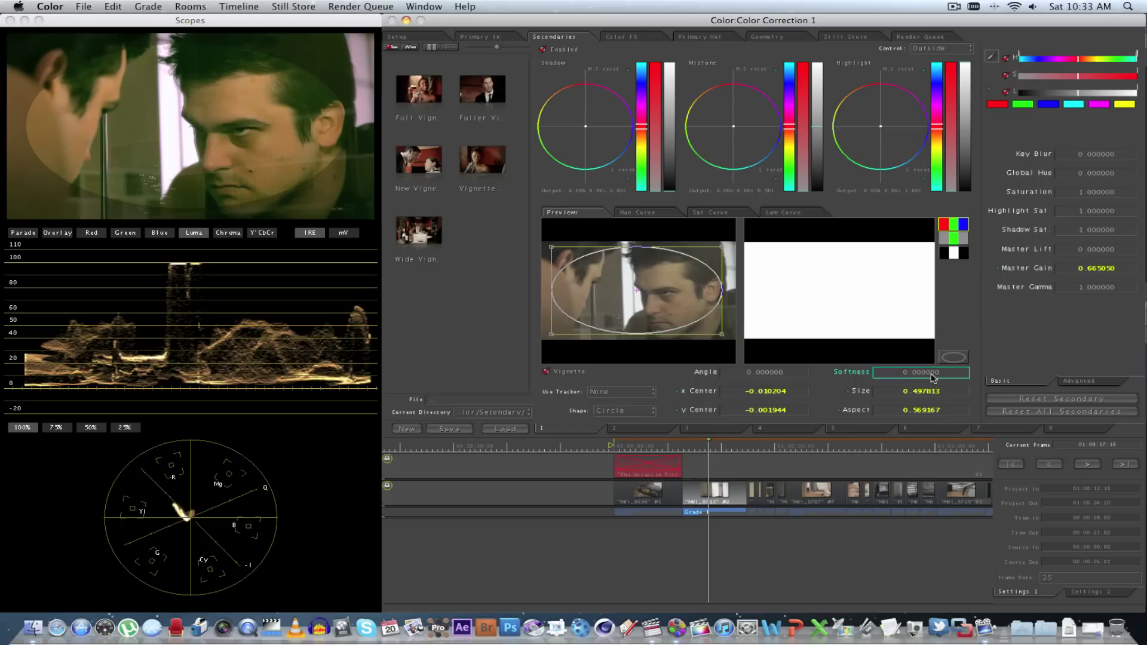
left_click_drag(933, 377, 934, 376)
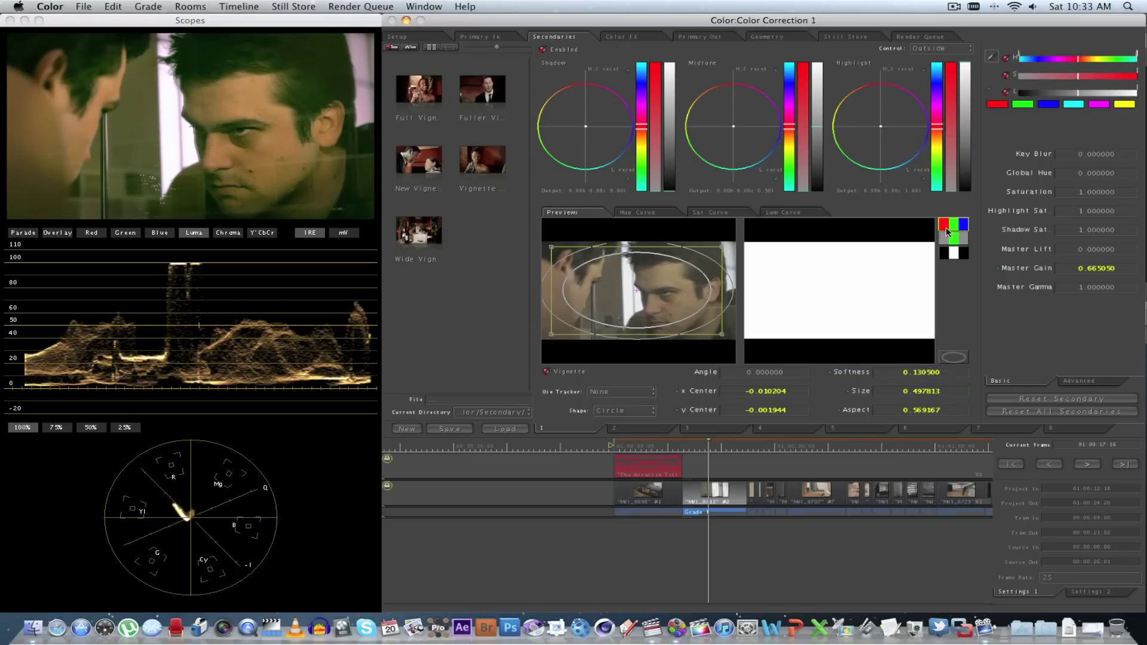
Check the vignette as a black-and-white matte, return to the colour view, and save the secondary correction as preset2.
left_click(954, 253)
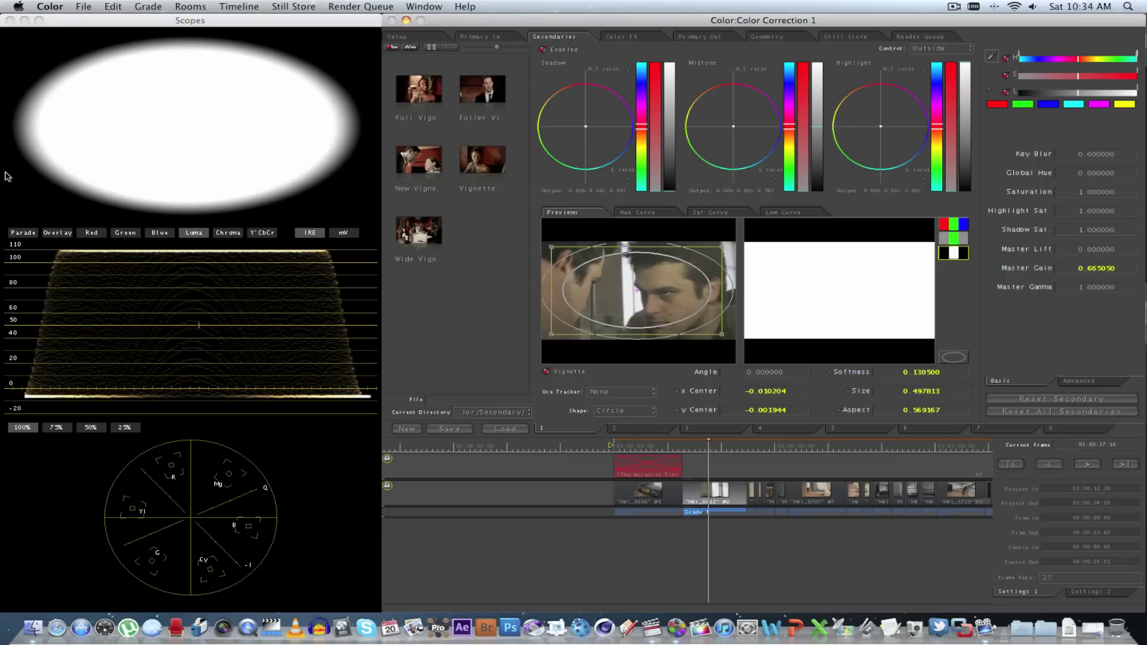
left_click(946, 240)
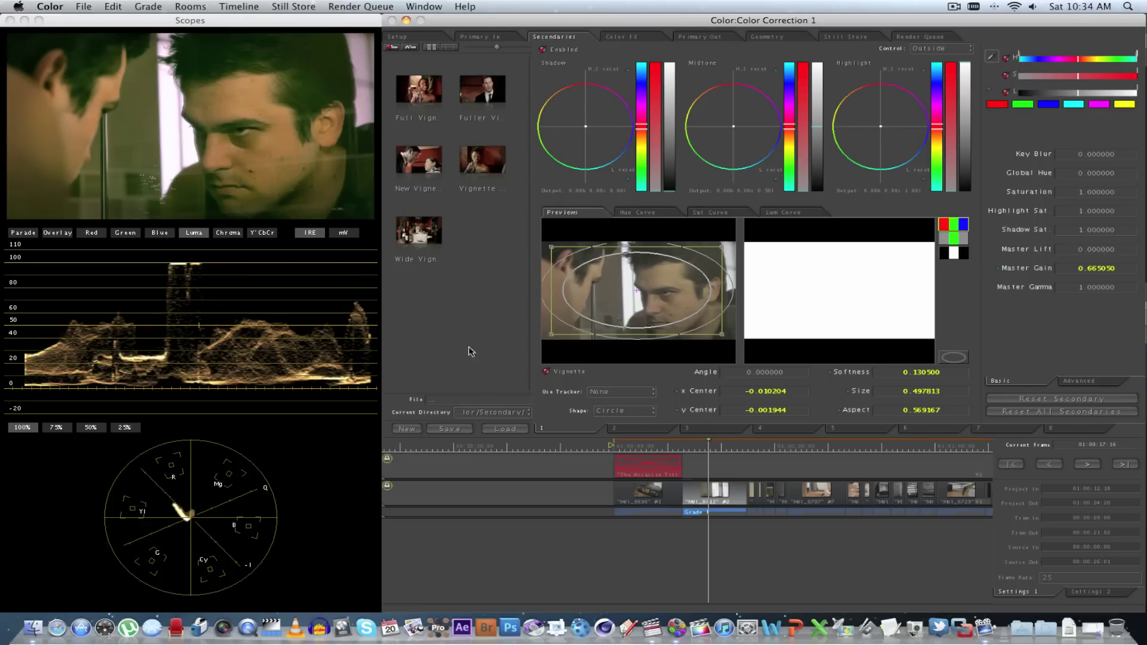
left_click(471, 397)
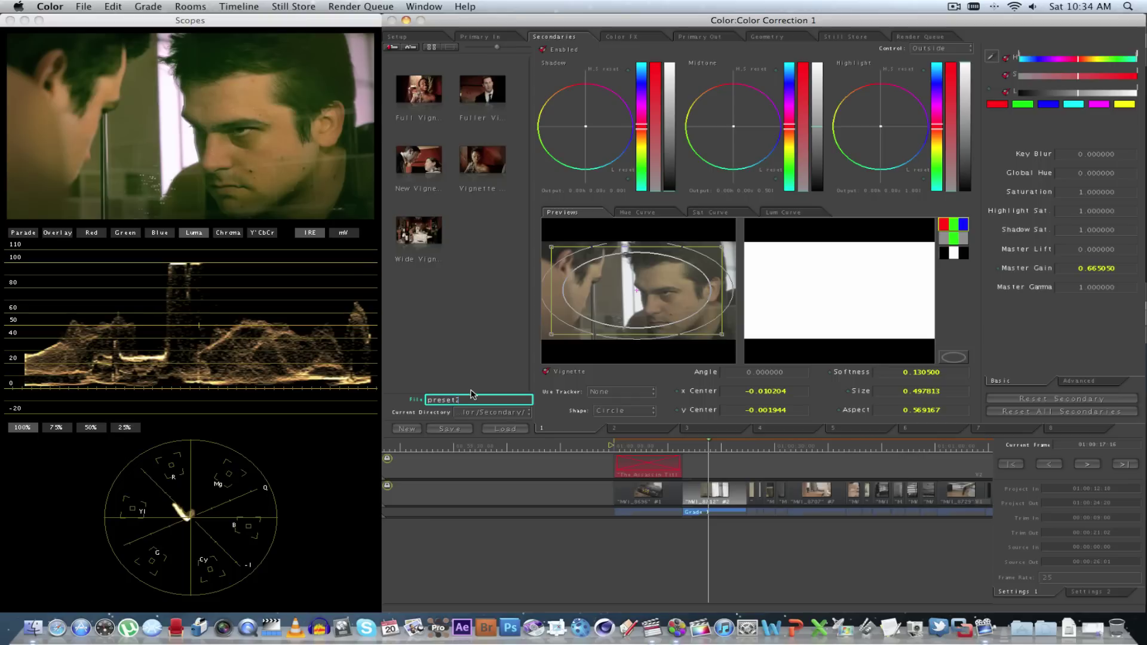
left_click(451, 429)
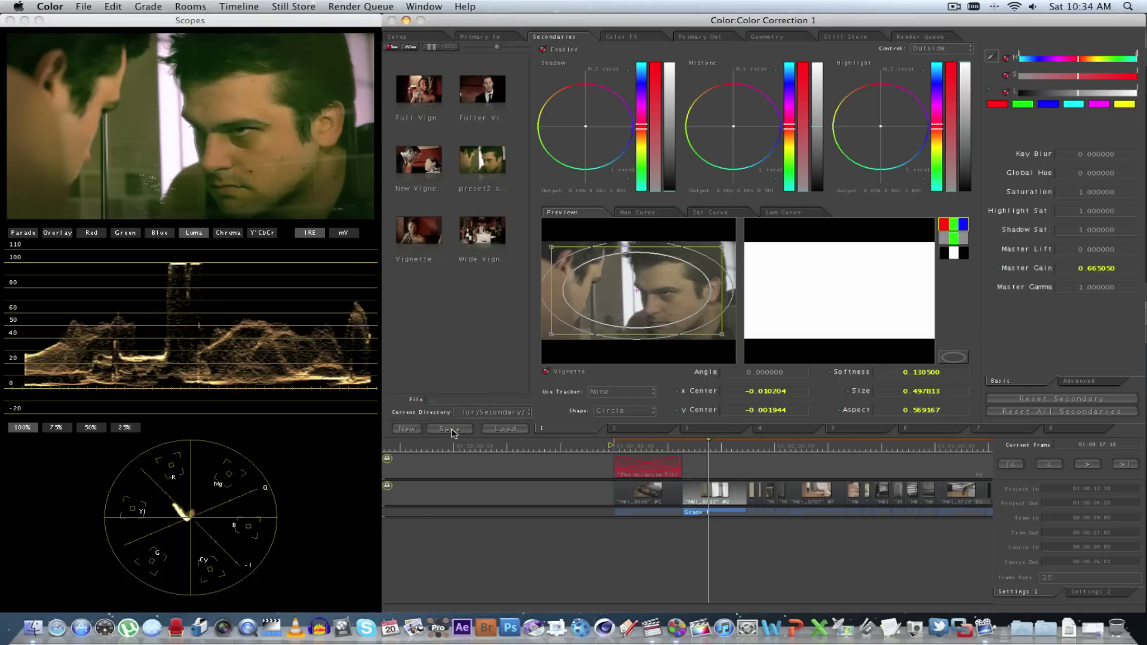
Apply the Preset1 primary correction to the third shot, the close-up of the boot.
left_click(490, 39)
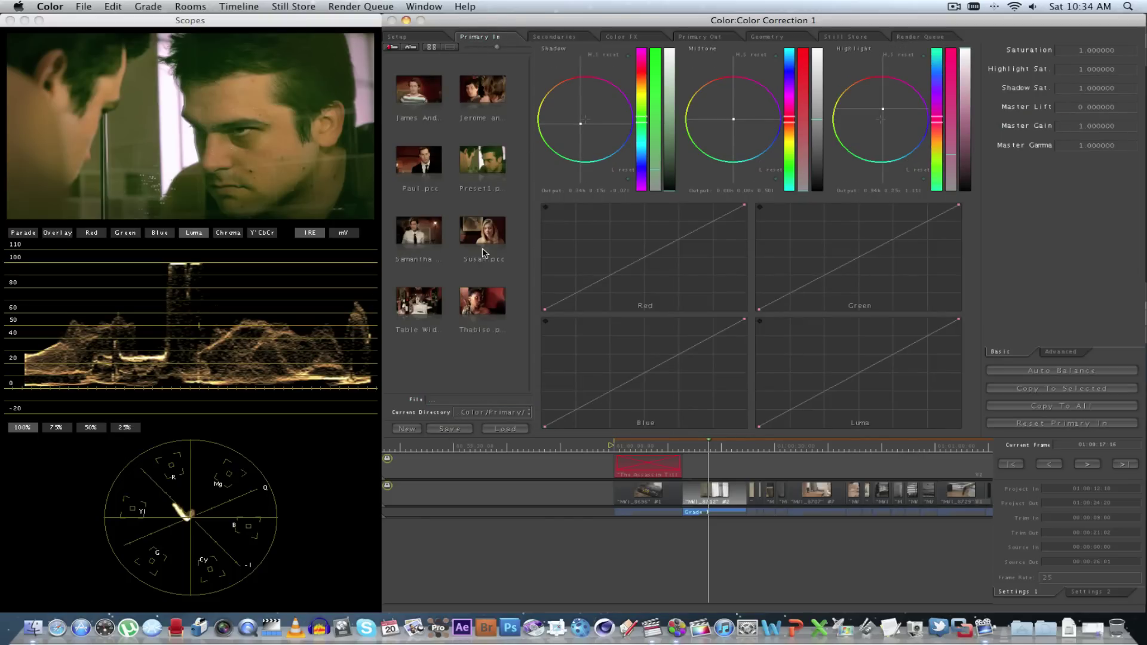
left_click(559, 36)
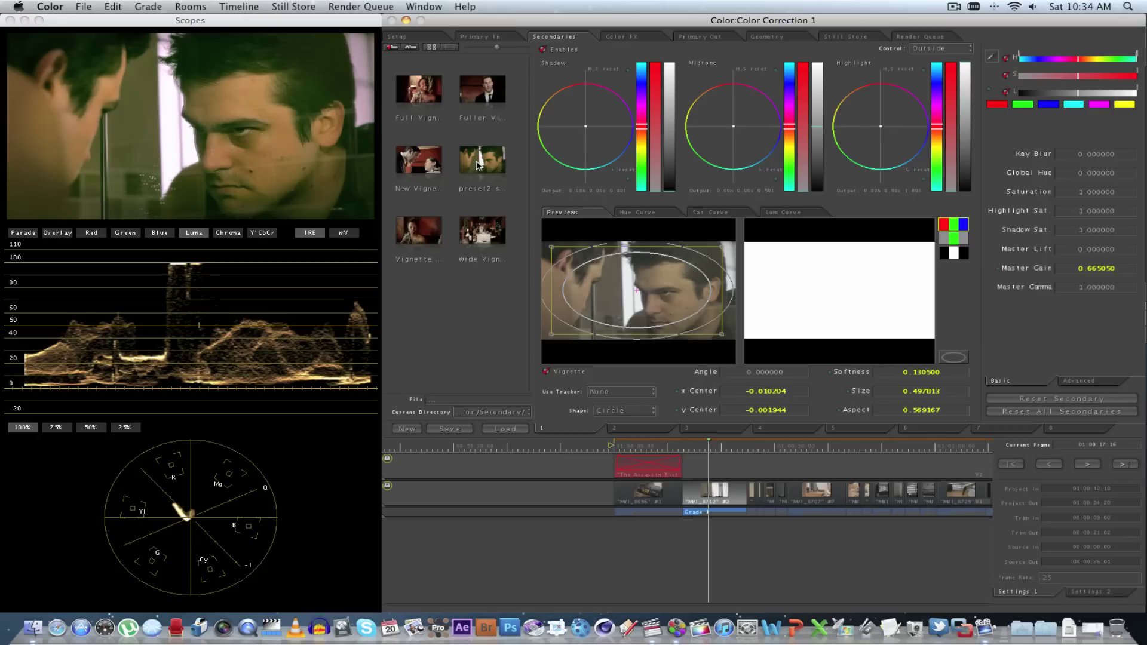
left_click(481, 37)
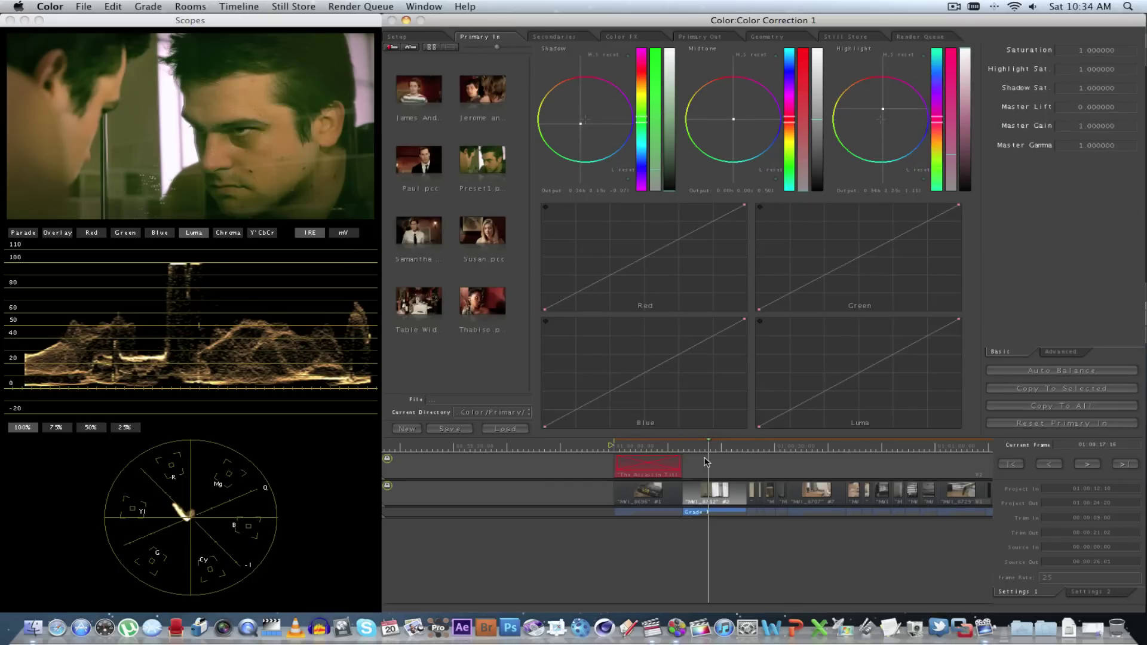
left_click(753, 446)
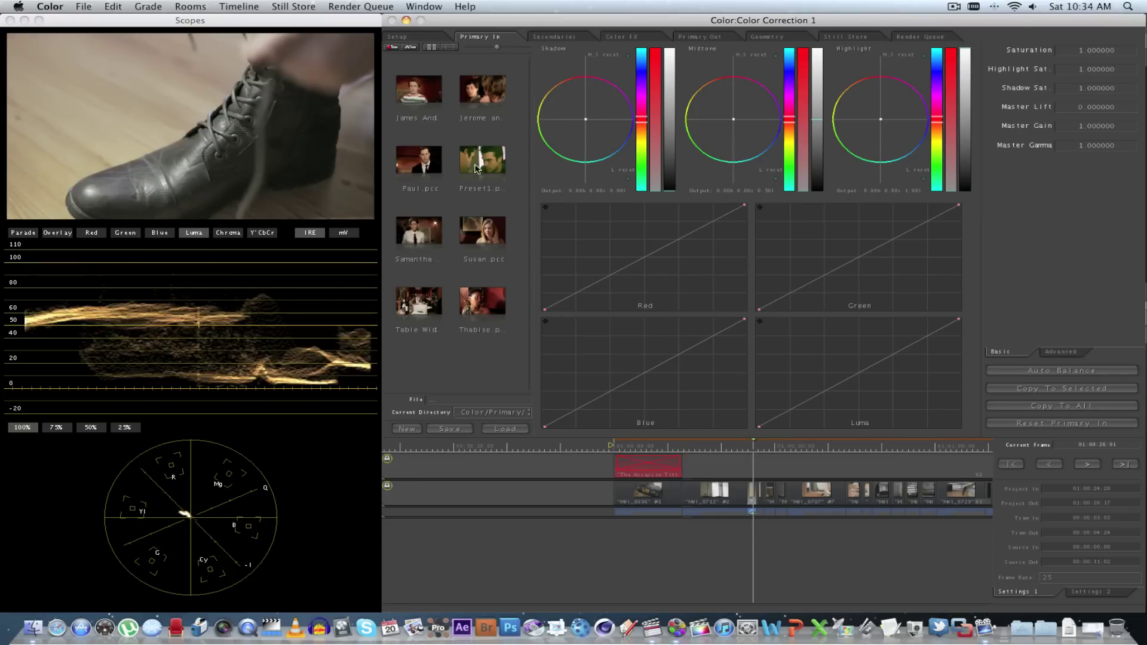
left_click_drag(475, 163, 752, 491)
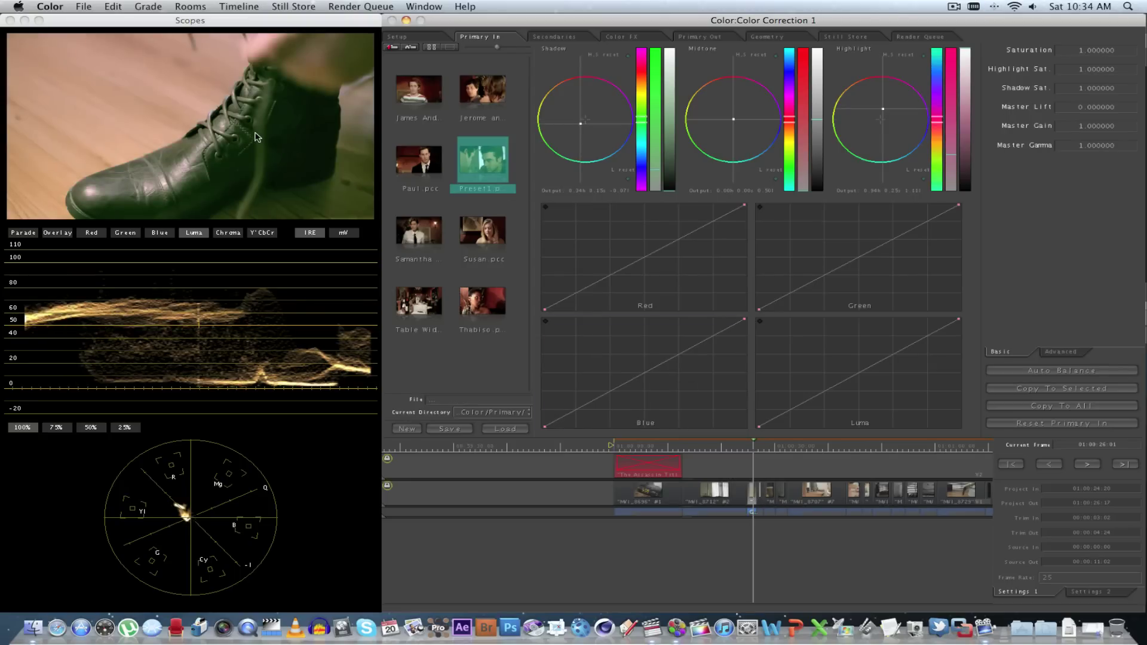
Apply the preset2 secondary correction to the boot shot and compare its look with the preceding shot MVI_8712.
left_click(555, 37)
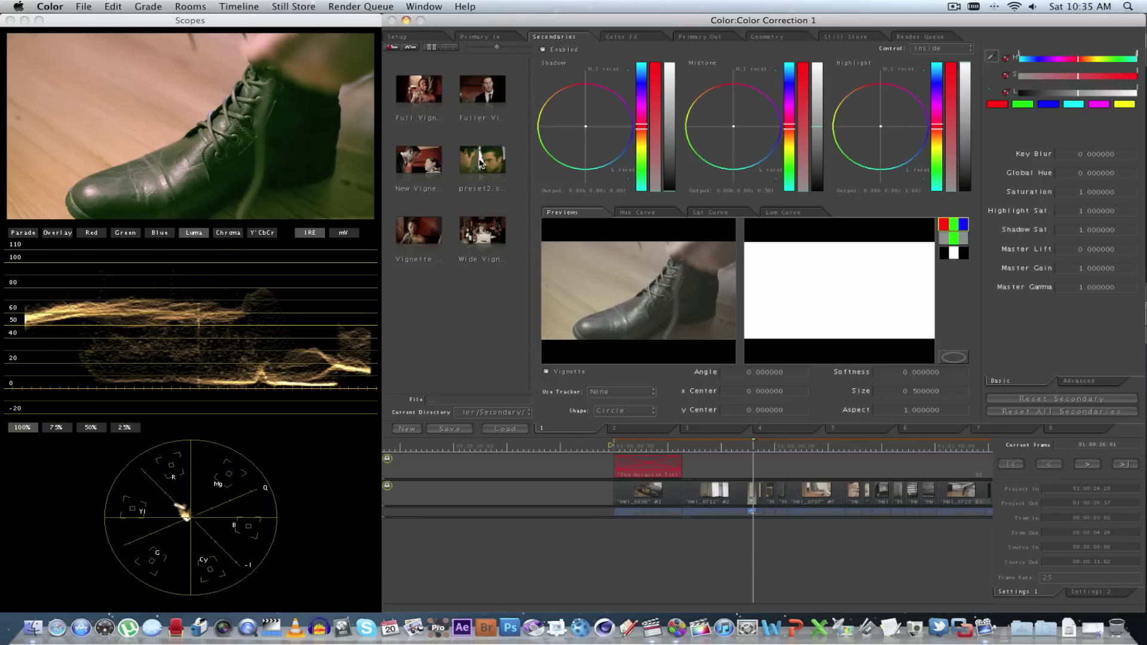
left_click_drag(480, 162, 751, 491)
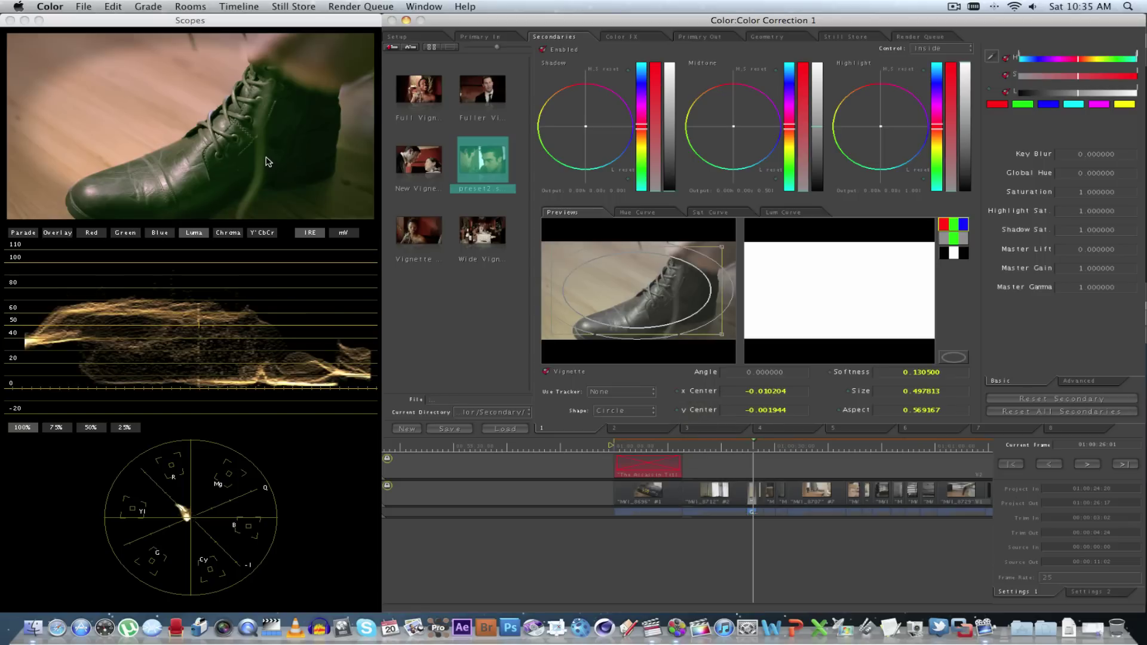
left_click(727, 448)
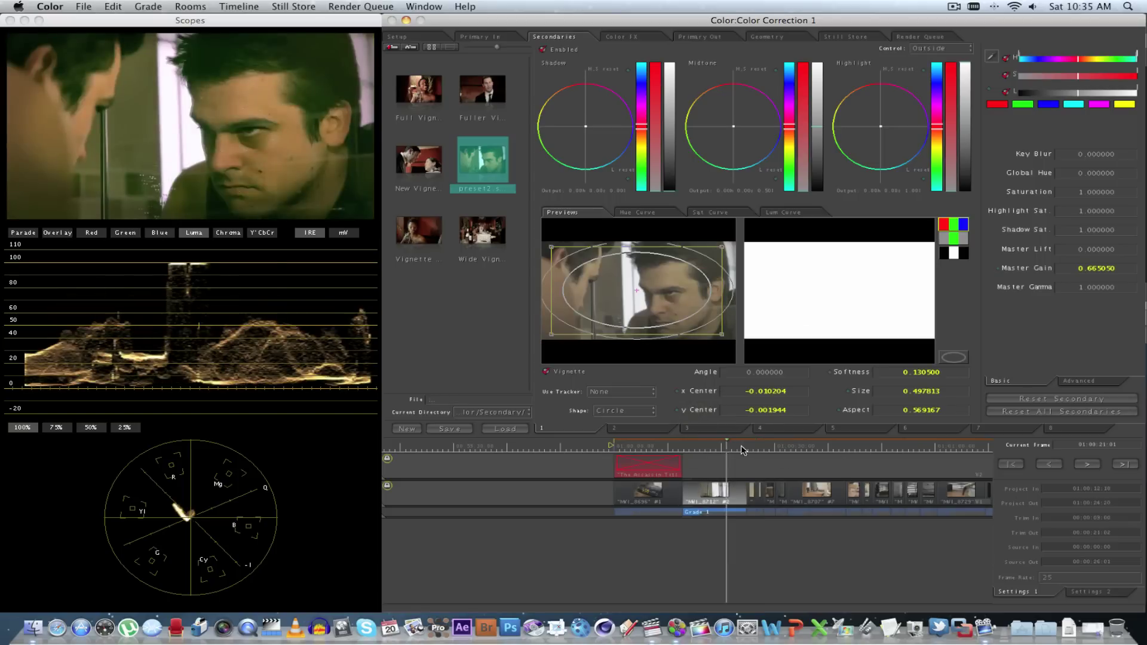
left_click(752, 448)
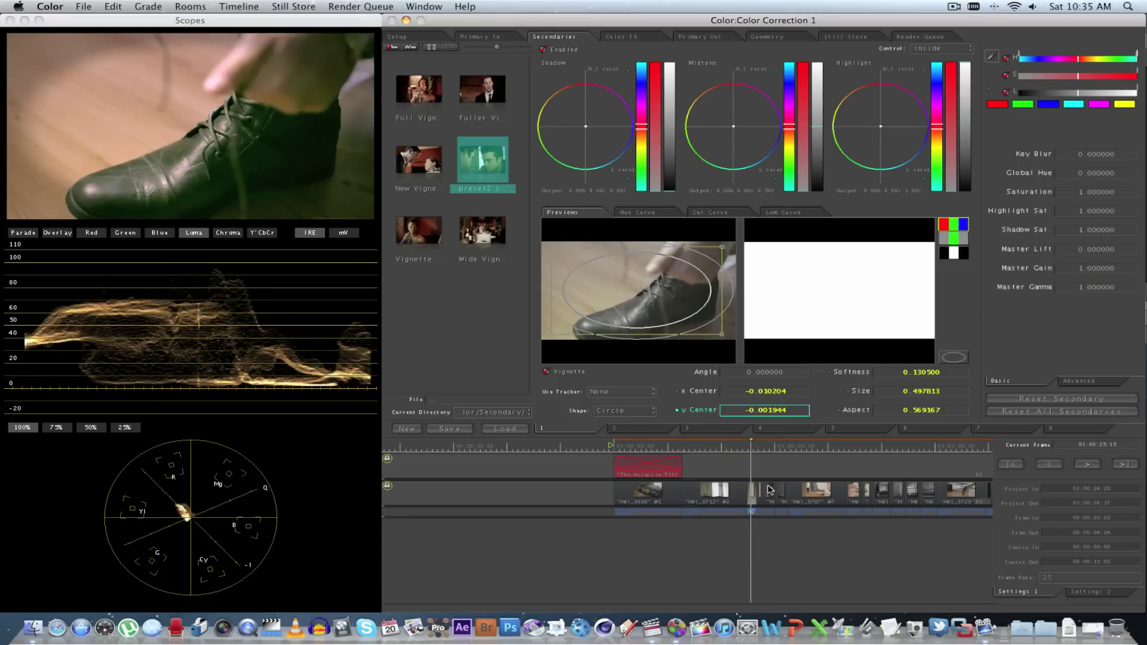
Add a lower-midtone point to the boot shot's primary red curve, set it close to the diagonal, and check the shot.
left_click(484, 39)
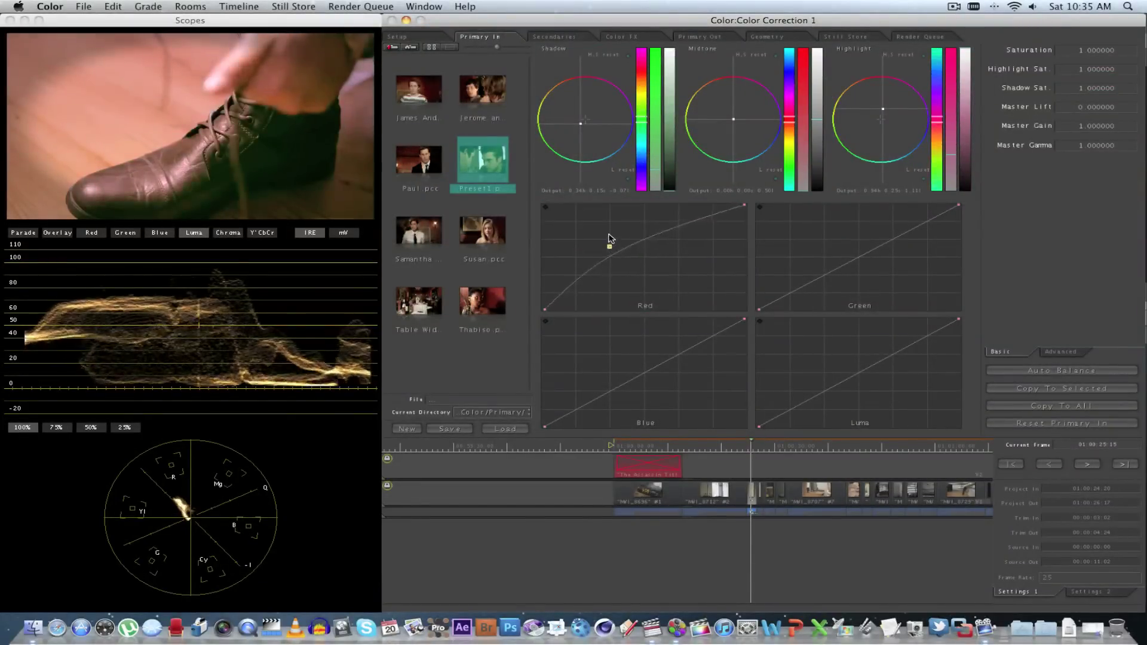
left_click(623, 253)
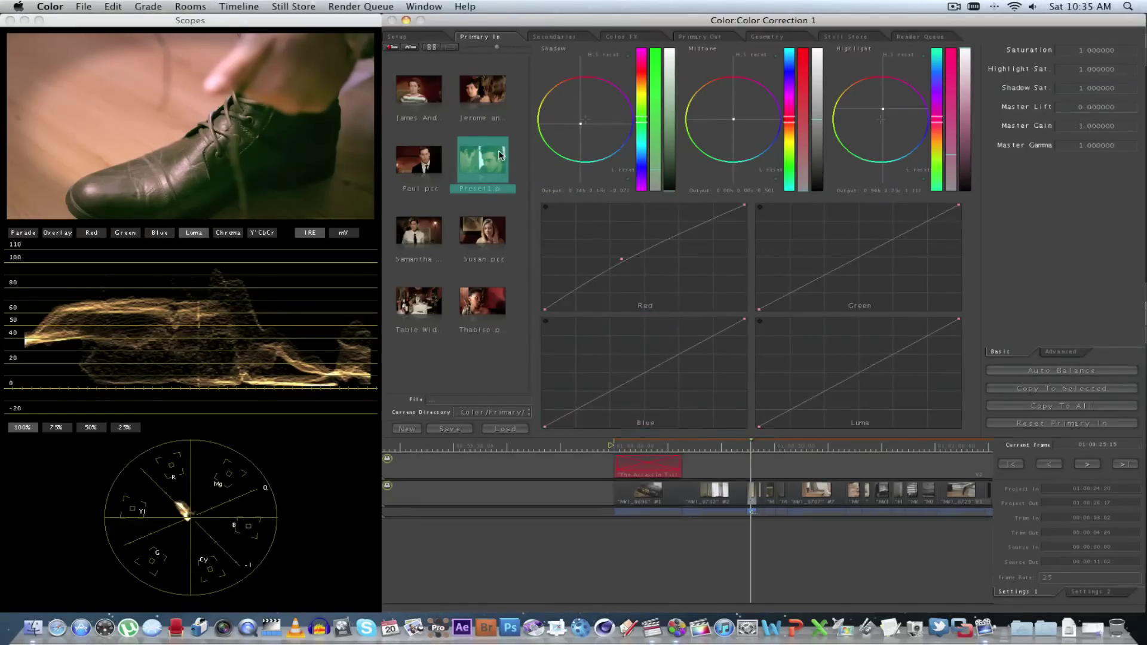
left_click(751, 447)
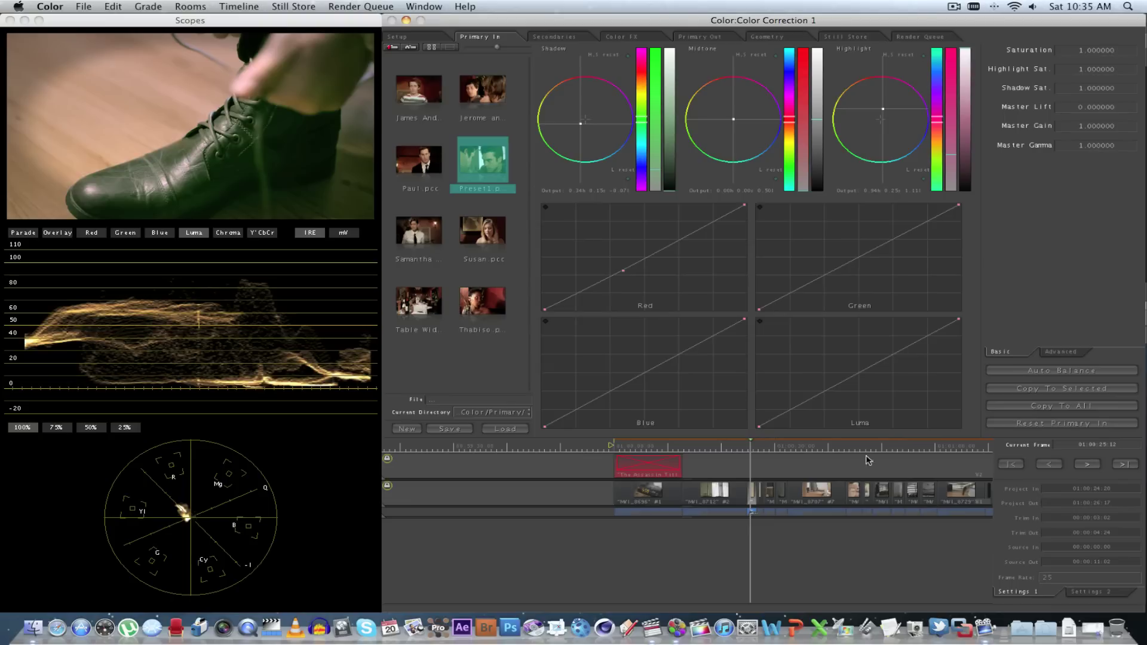
Apply the Preset1 primary correction to the desk shot MVI_8707 and bend its red curve below the diagonal in the midtones.
left_click(820, 447)
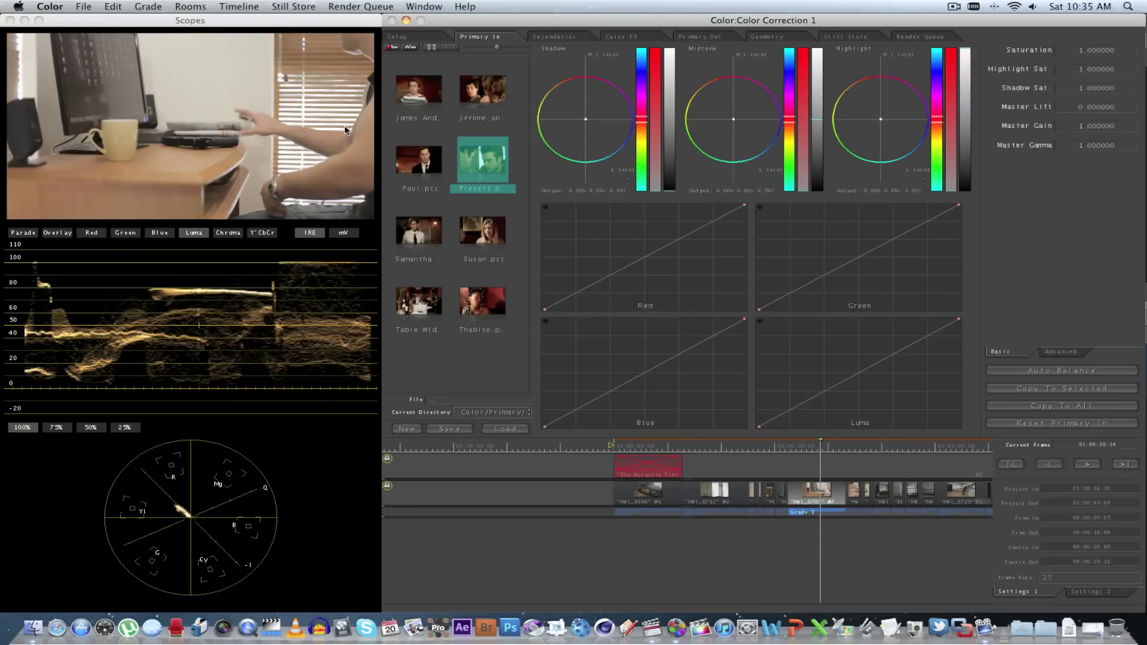
left_click(473, 161)
left_click_drag(473, 160, 832, 495)
mouse_move(669, 245)
left_mouse_down()
mouse_move(674, 263)
mouse_move(681, 237)
left_mouse_up()
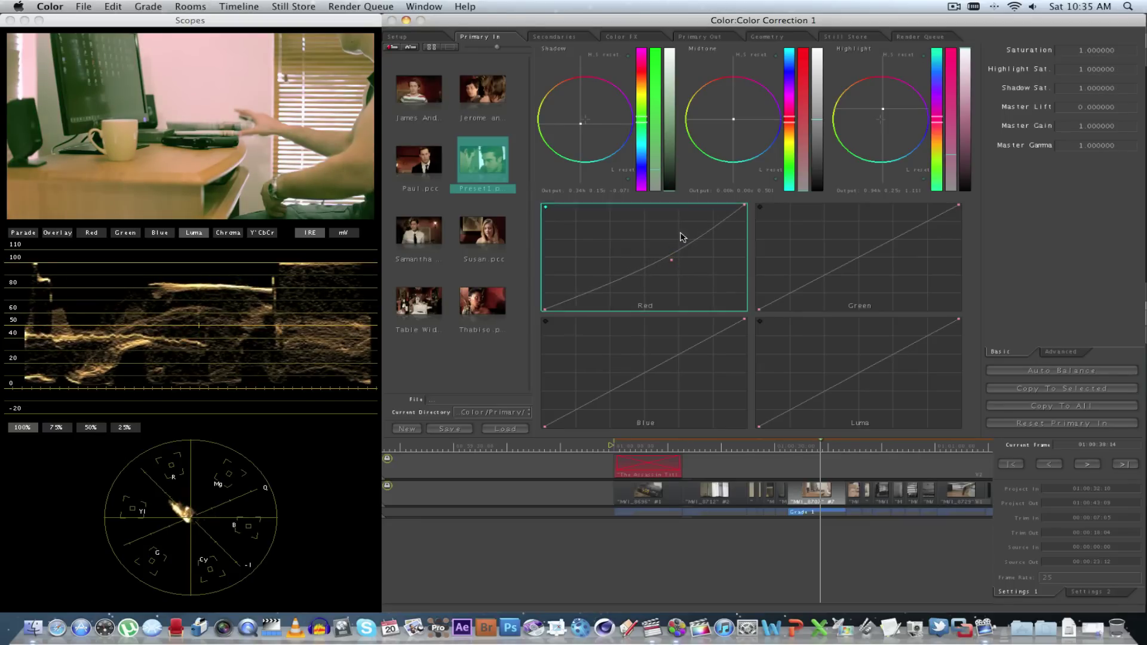
Apply the preset2 secondary correction to the desk shot MVI_8707 and go to the following shot of the writing hand.
left_click(555, 37)
left_click_drag(486, 156, 819, 498)
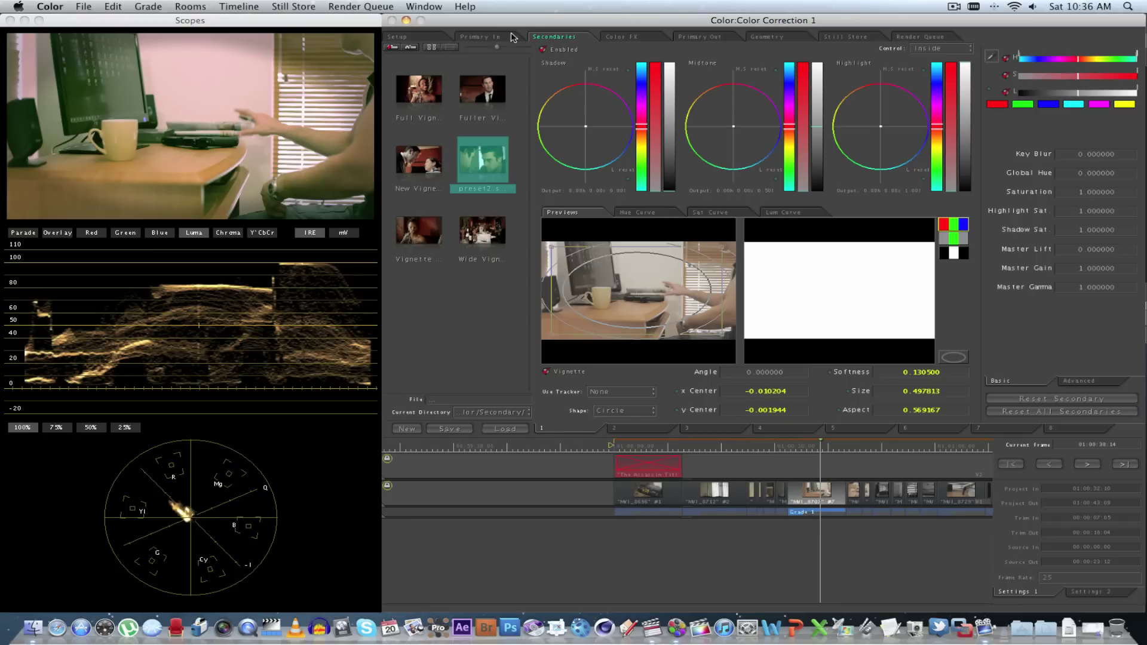
left_click(858, 448)
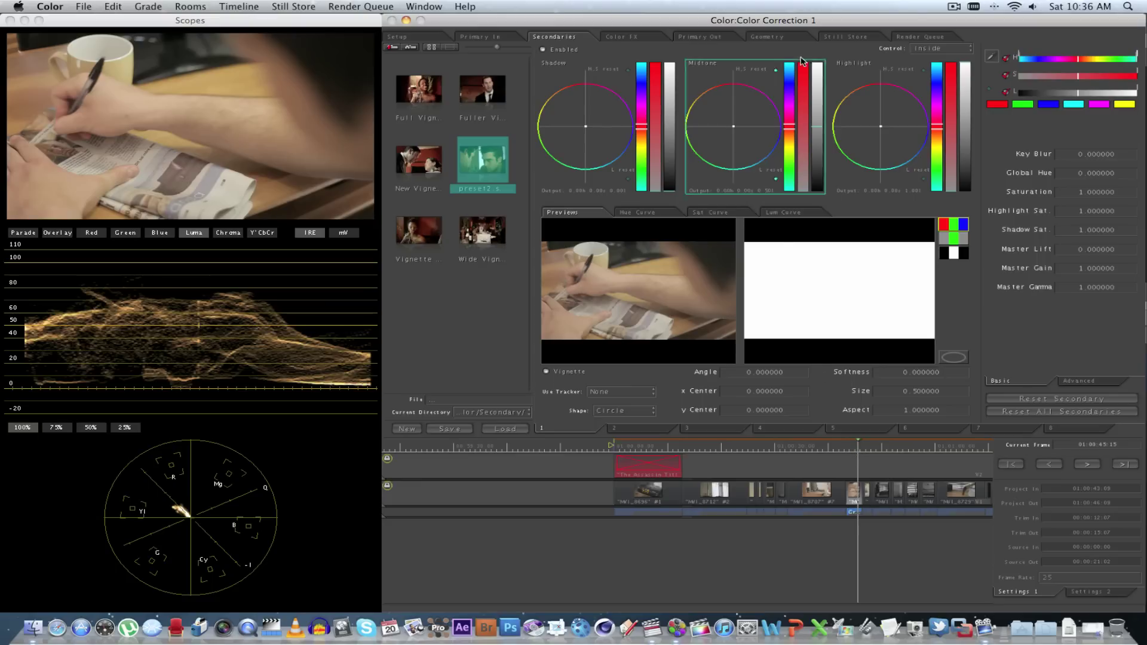
Add all shots to the render queue and start rendering them.
left_click(927, 38)
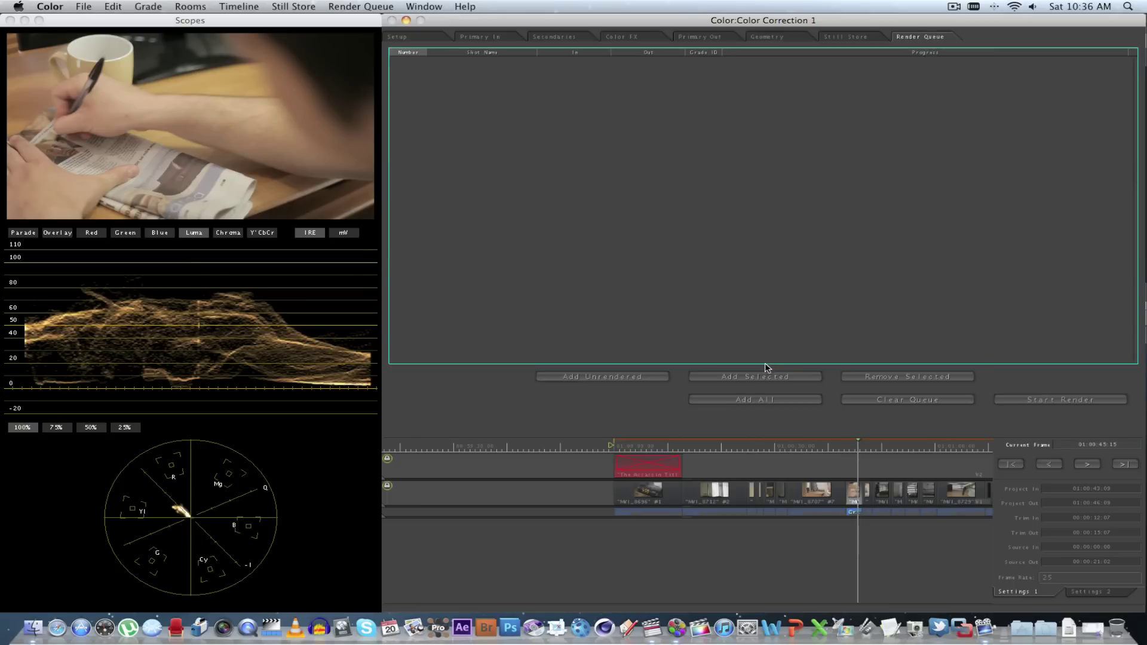
left_click(754, 400)
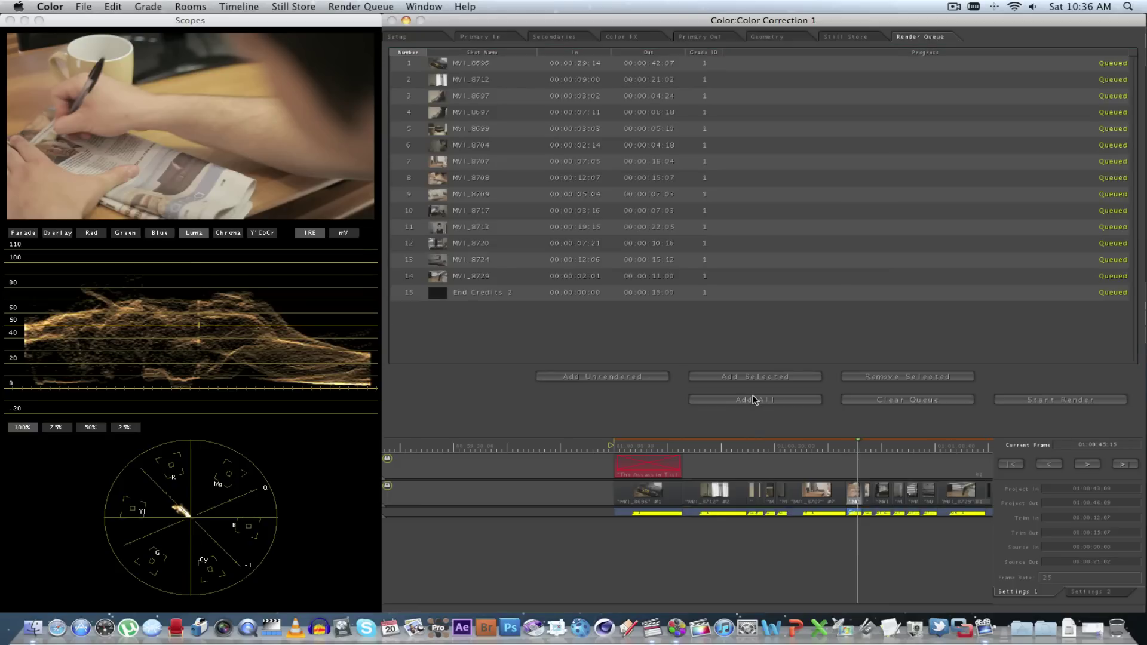
left_click(1105, 401)
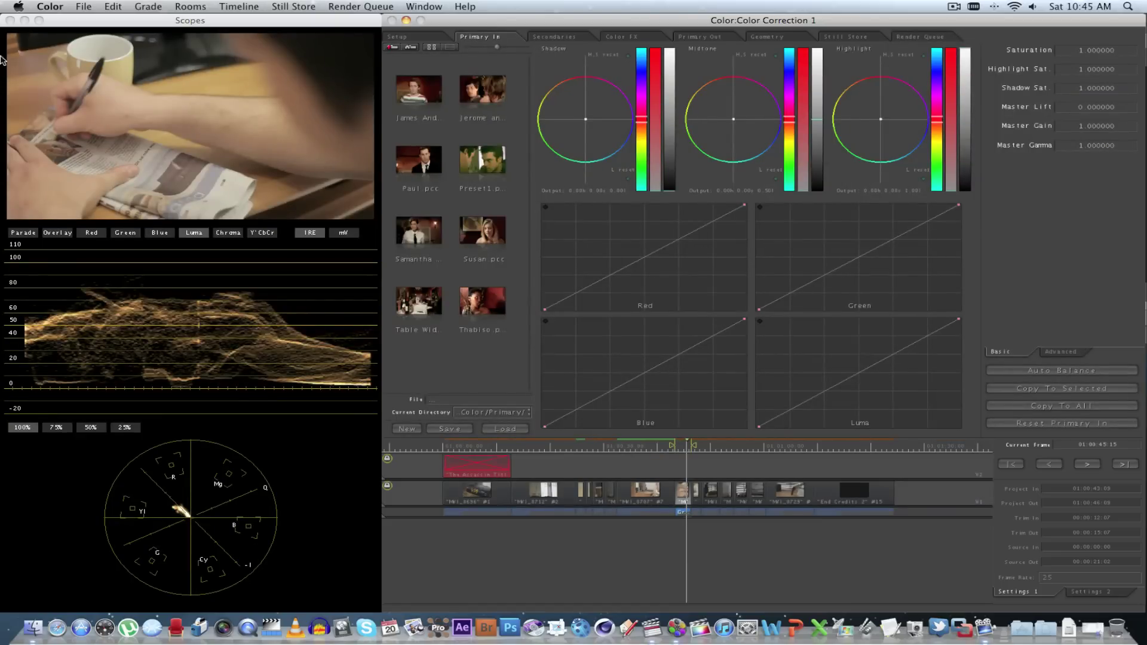
Send the project to Final Cut Pro and check shots MVI_8712 and MVI_8707 in the Main Seq Non CC (from Color) sequence.
left_click(81, 8)
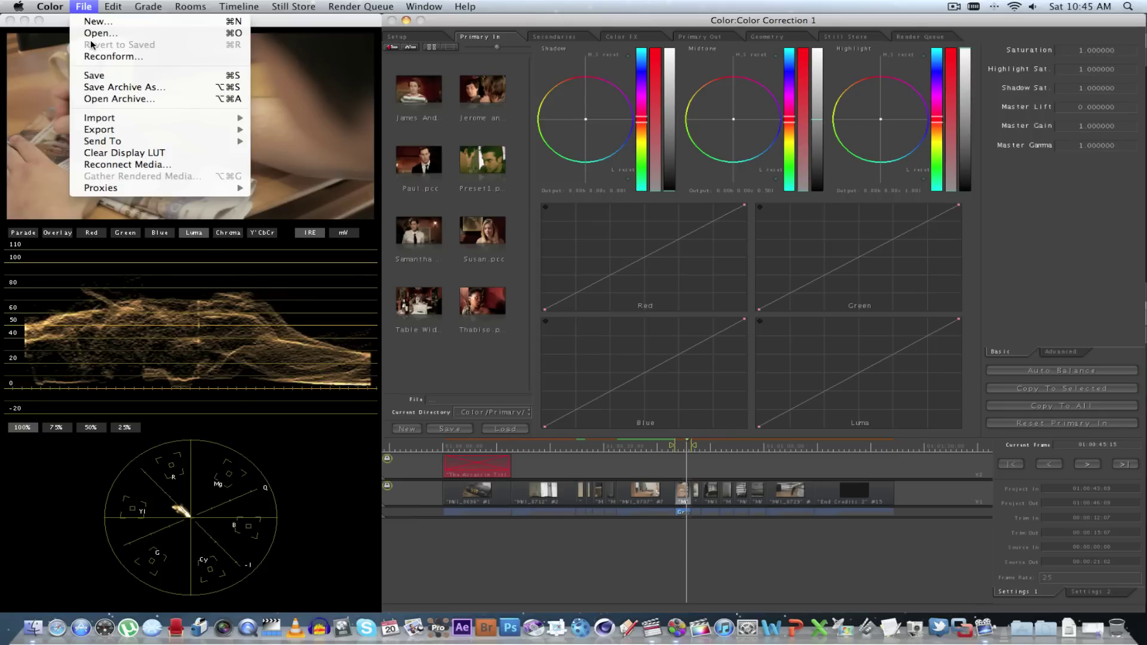
mouse_move(205, 143)
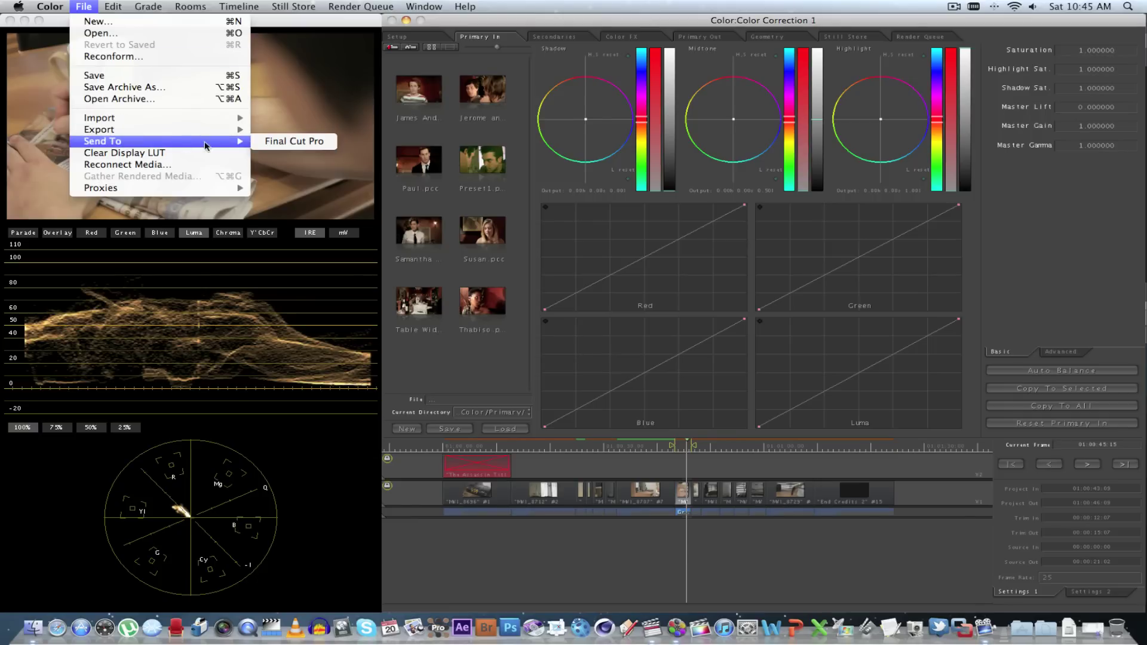
left_click(299, 142)
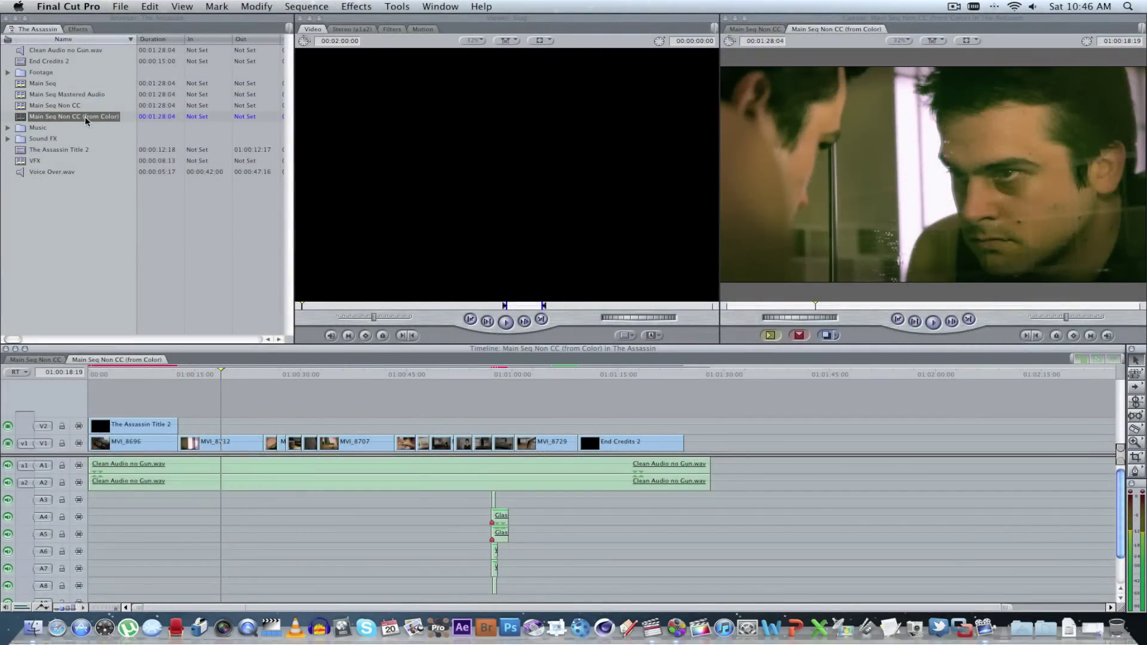
left_click(208, 374)
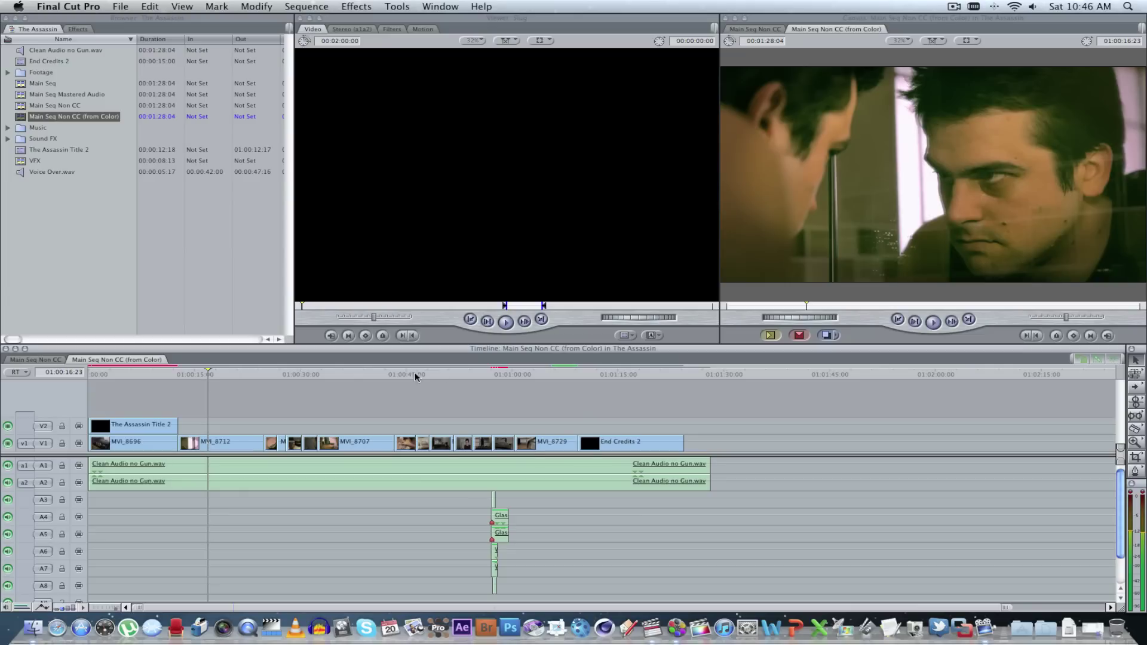
left_click(365, 374)
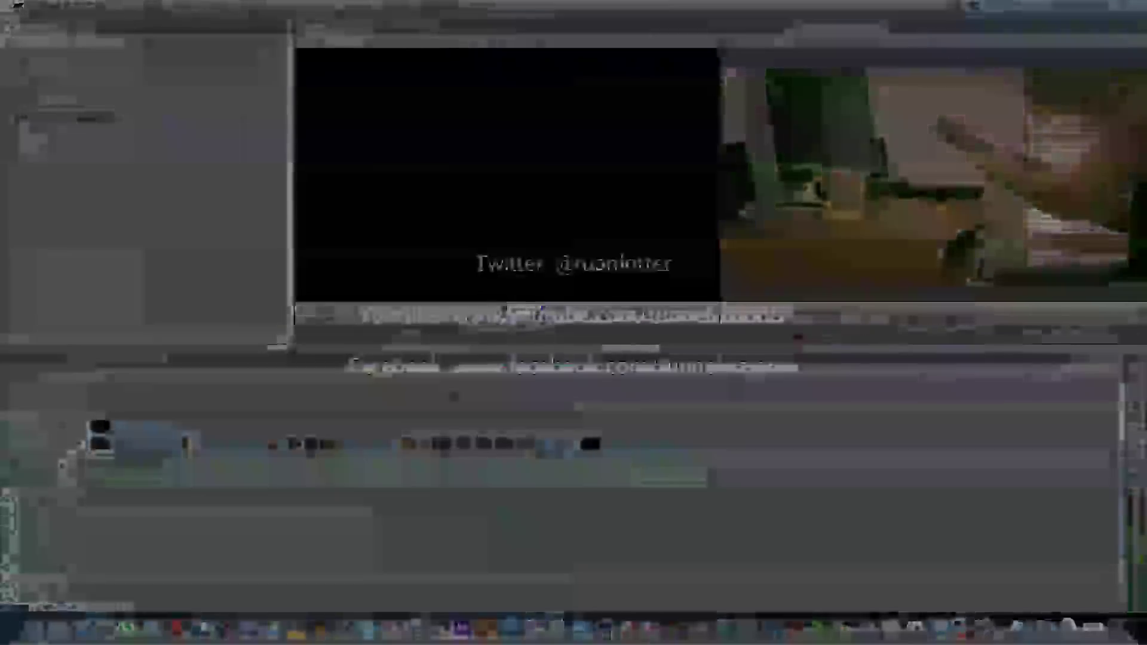